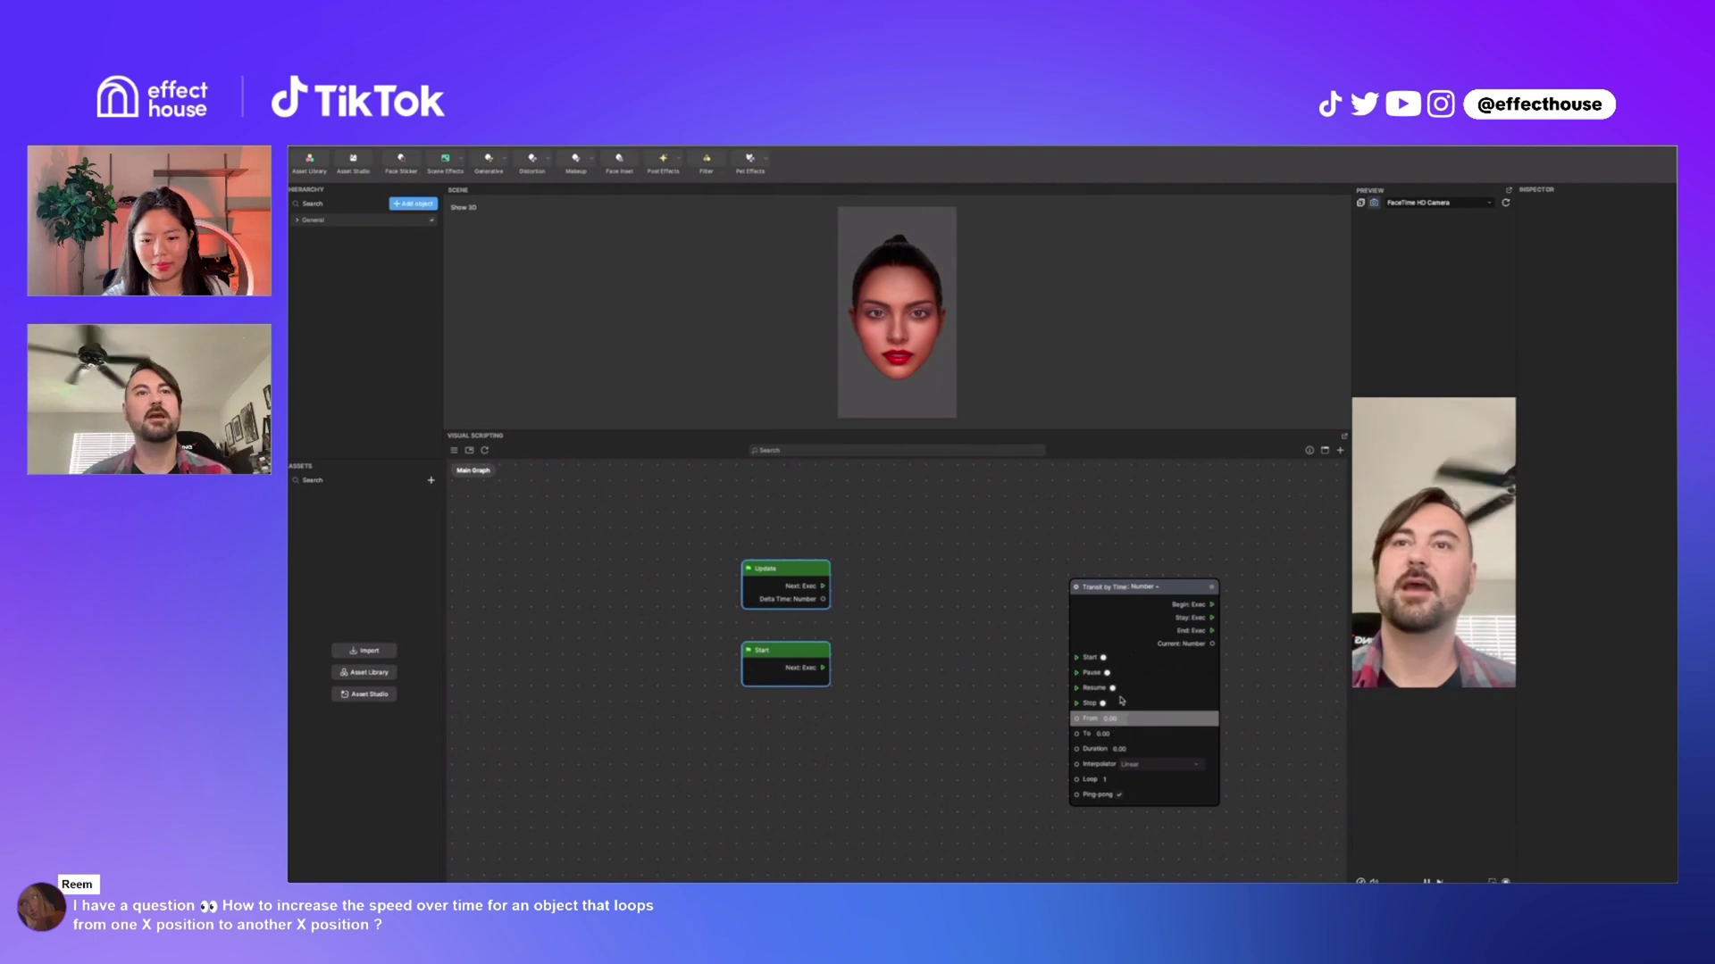
Change the Transit by Time node's data type from Number to Vec2.
left_click(1161, 590)
left_click(1162, 591)
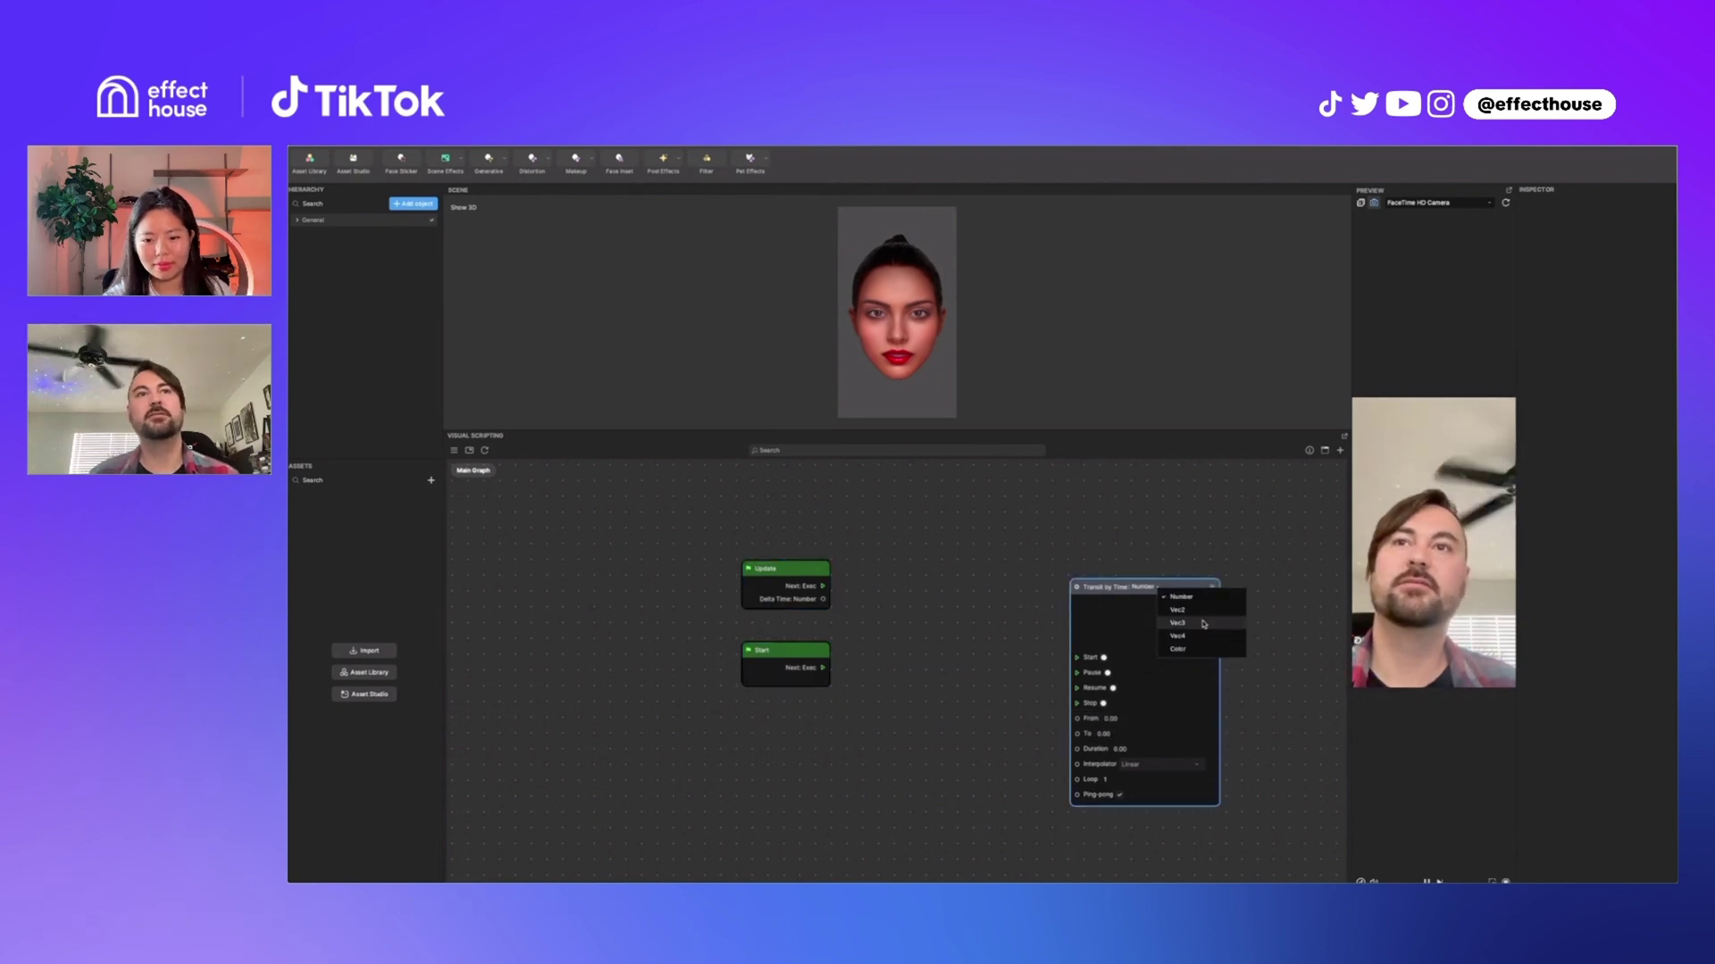
left_click(1183, 617)
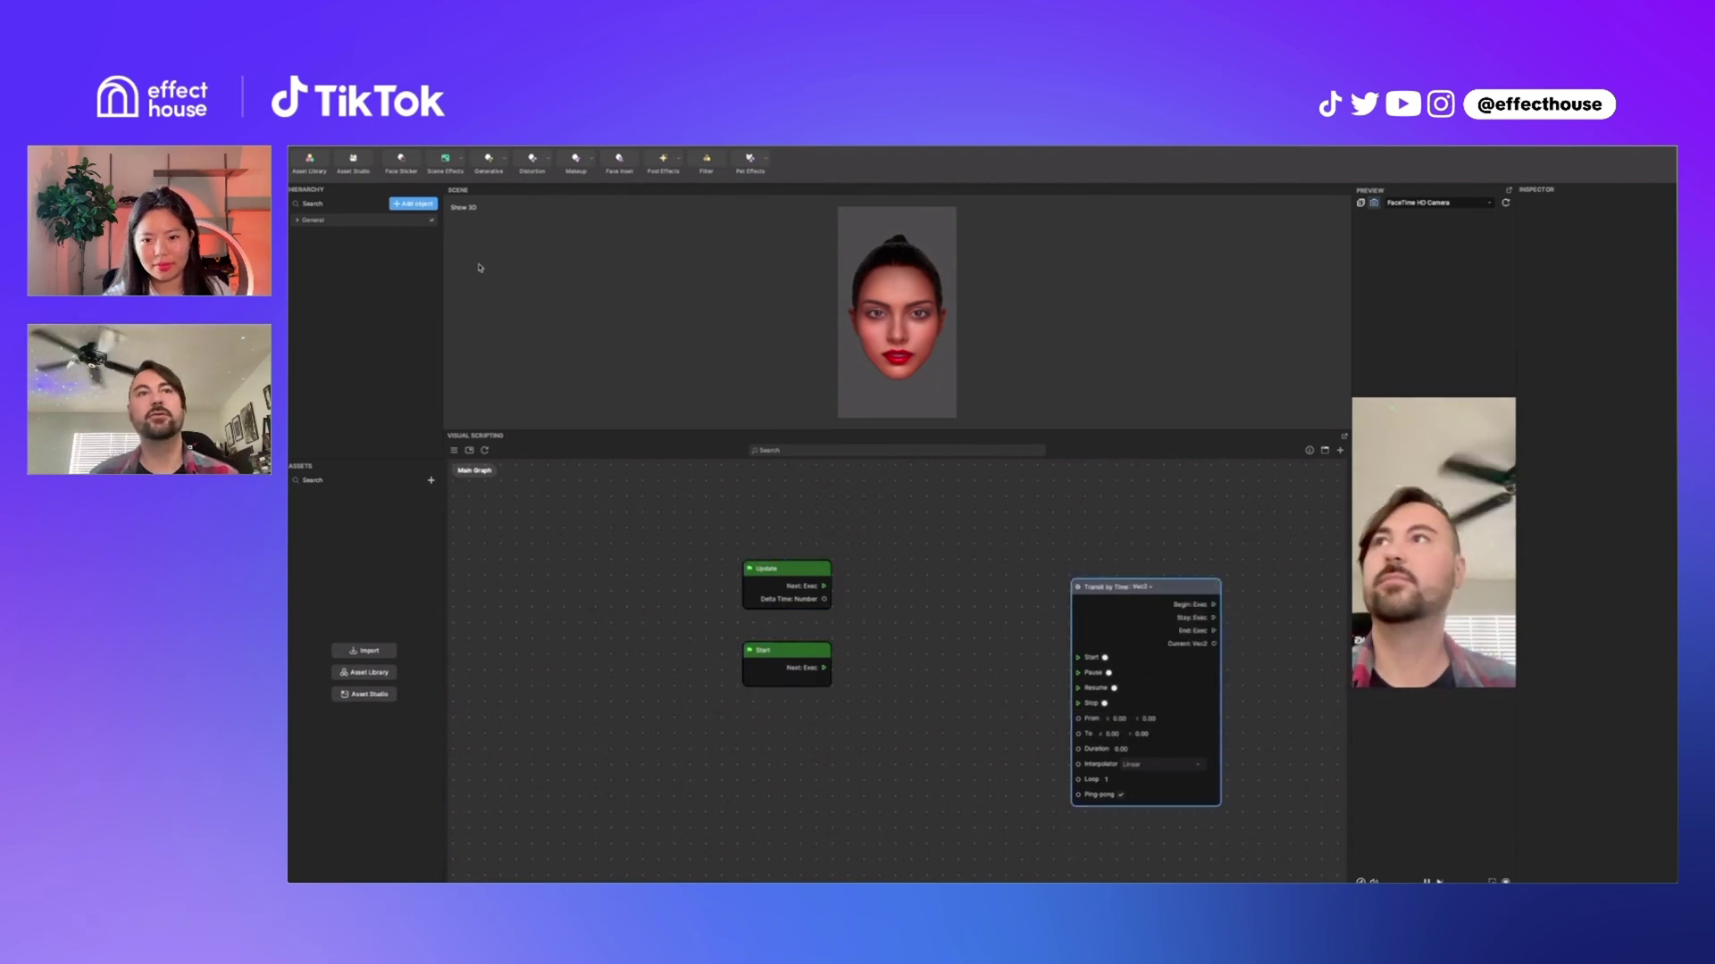
Add a screen image to the scene and shrink it to about 237 by 422.
left_click(415, 205)
left_click(572, 316)
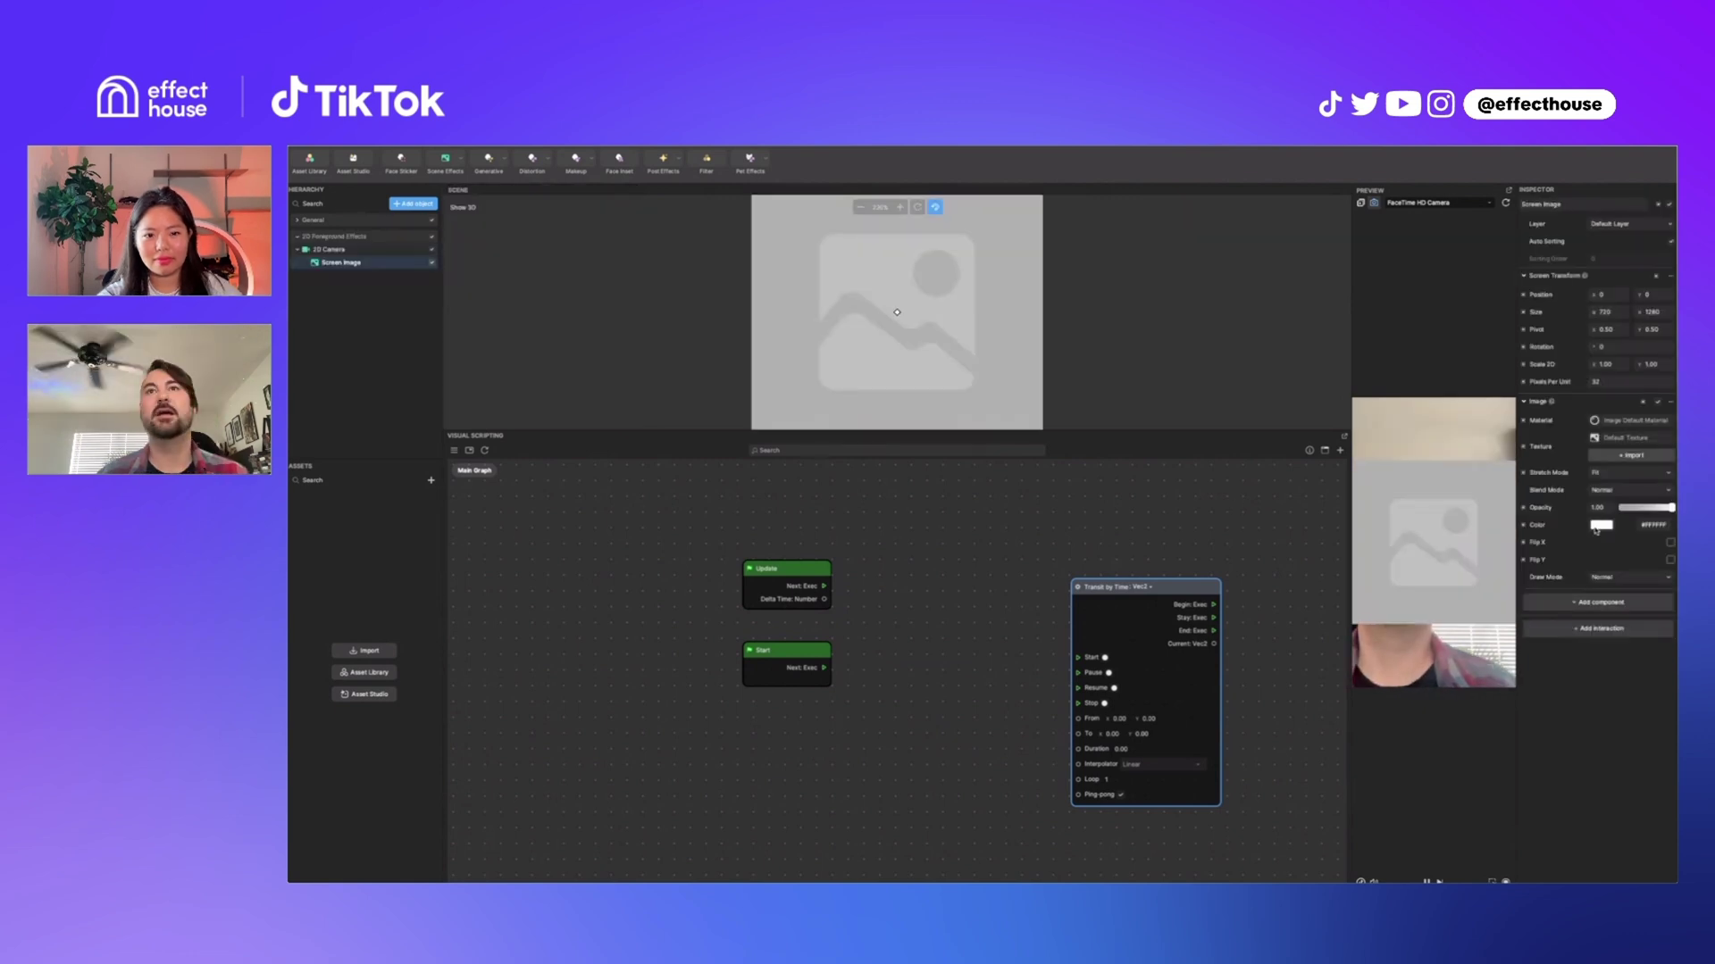
scroll(1096, 323, "down", 5)
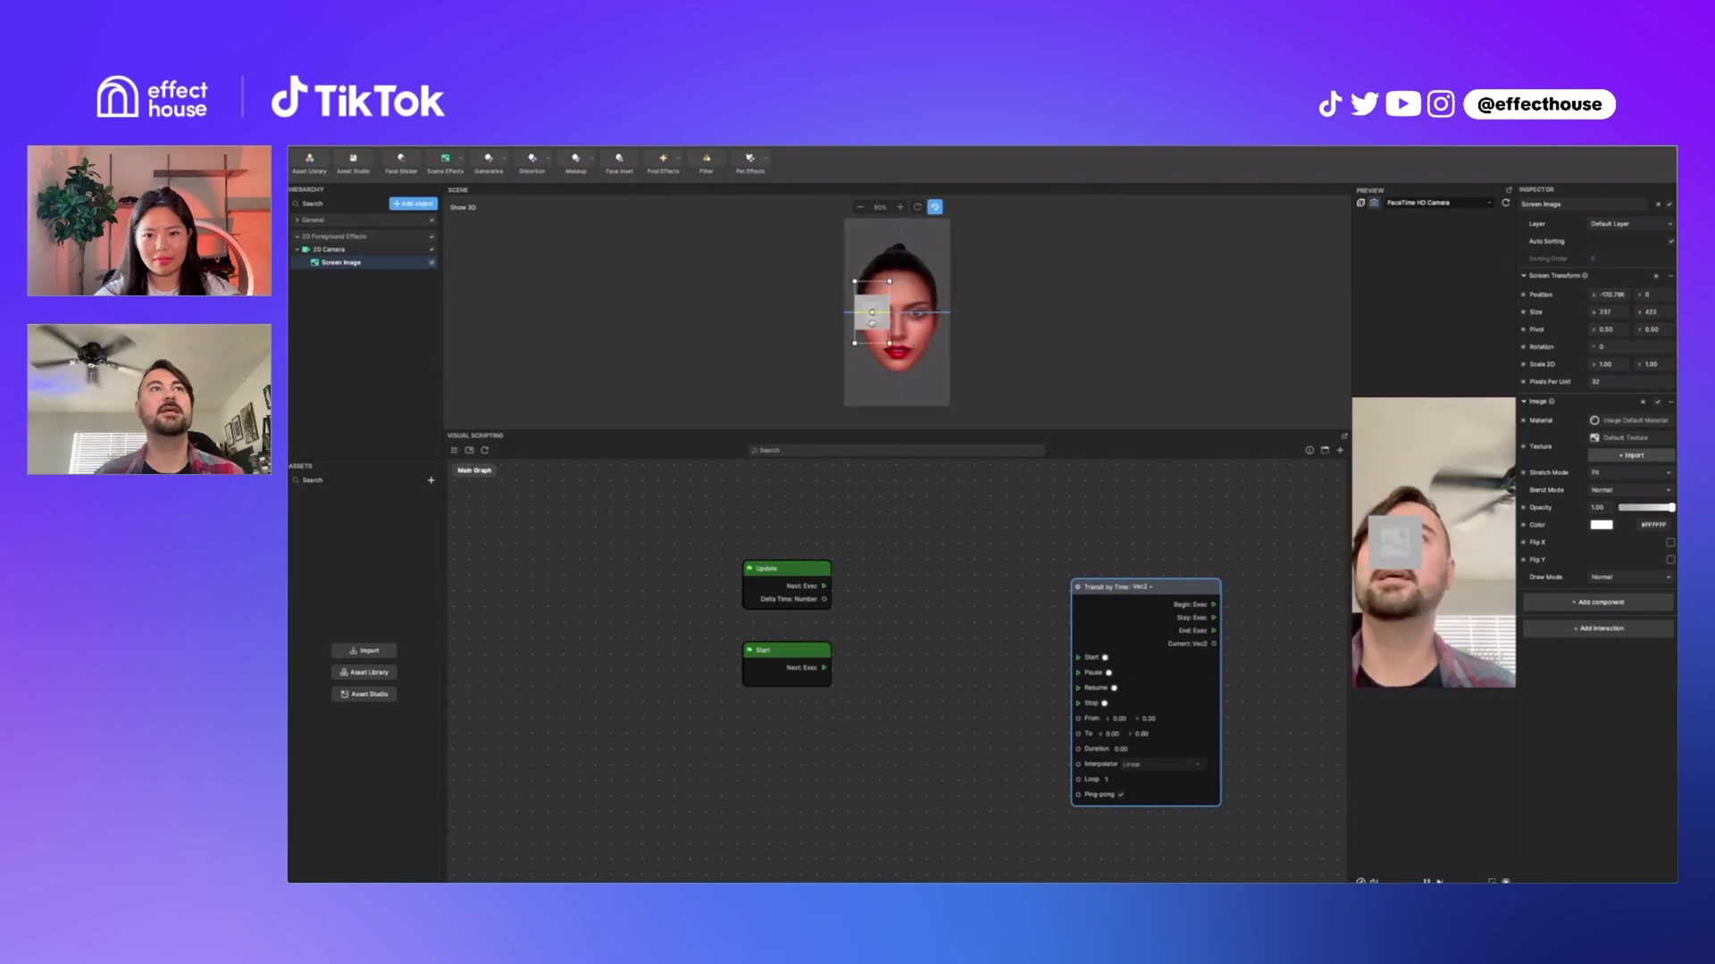
Start the transit from the Start event and link its Stay Exec and Current Vec2 to a new Set Position node for the screen image.
left_click_drag(824, 668, 1105, 658)
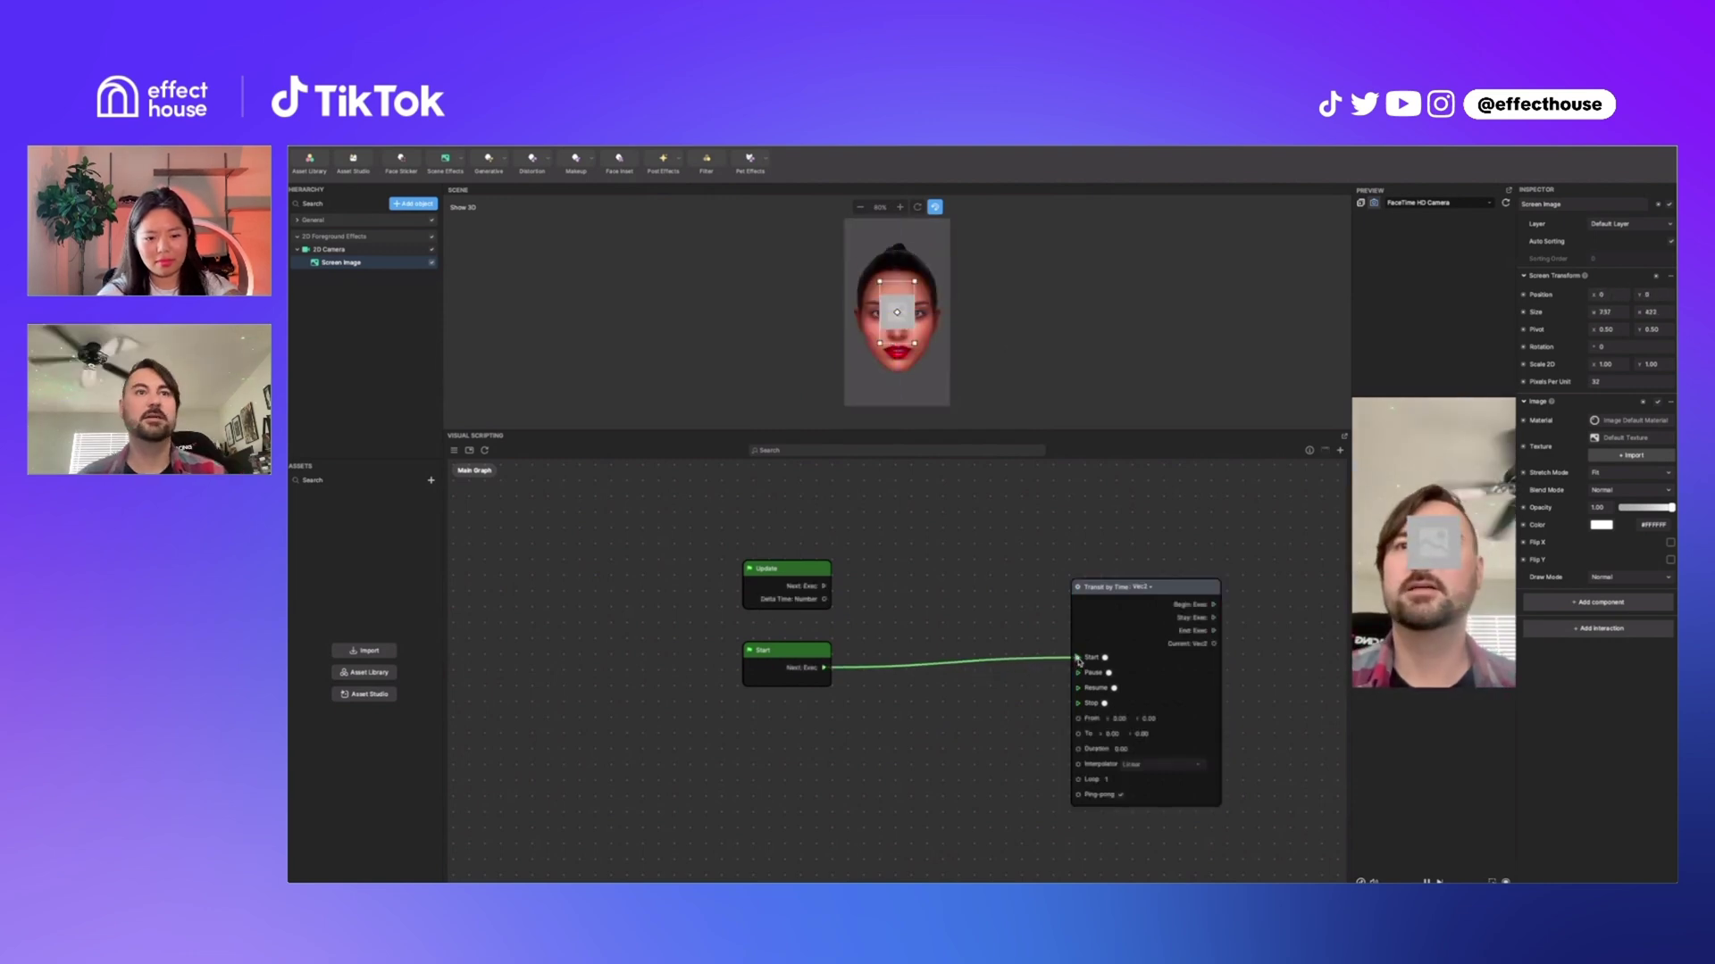
left_click(1524, 296)
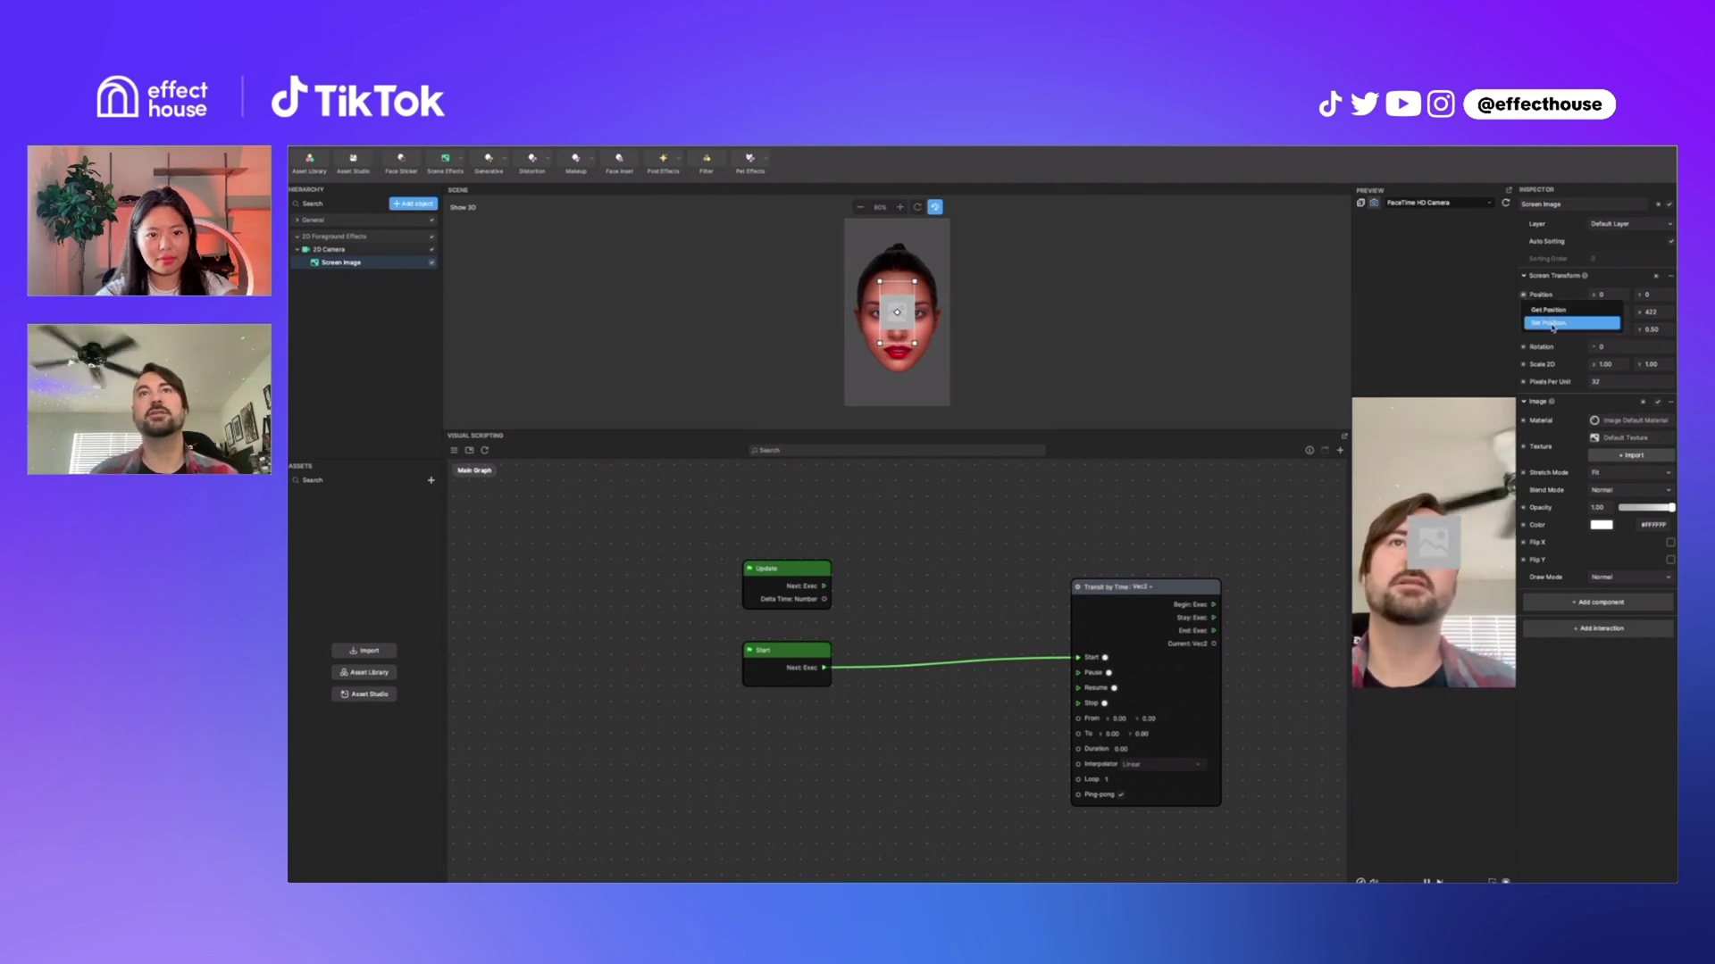
left_click(1552, 327)
left_click_drag(968, 681, 1301, 594)
mouse_move(1190, 588)
left_mouse_down()
mouse_move(1144, 607)
mouse_move(1239, 637)
mouse_move(1206, 659)
mouse_move(1241, 656)
left_mouse_up()
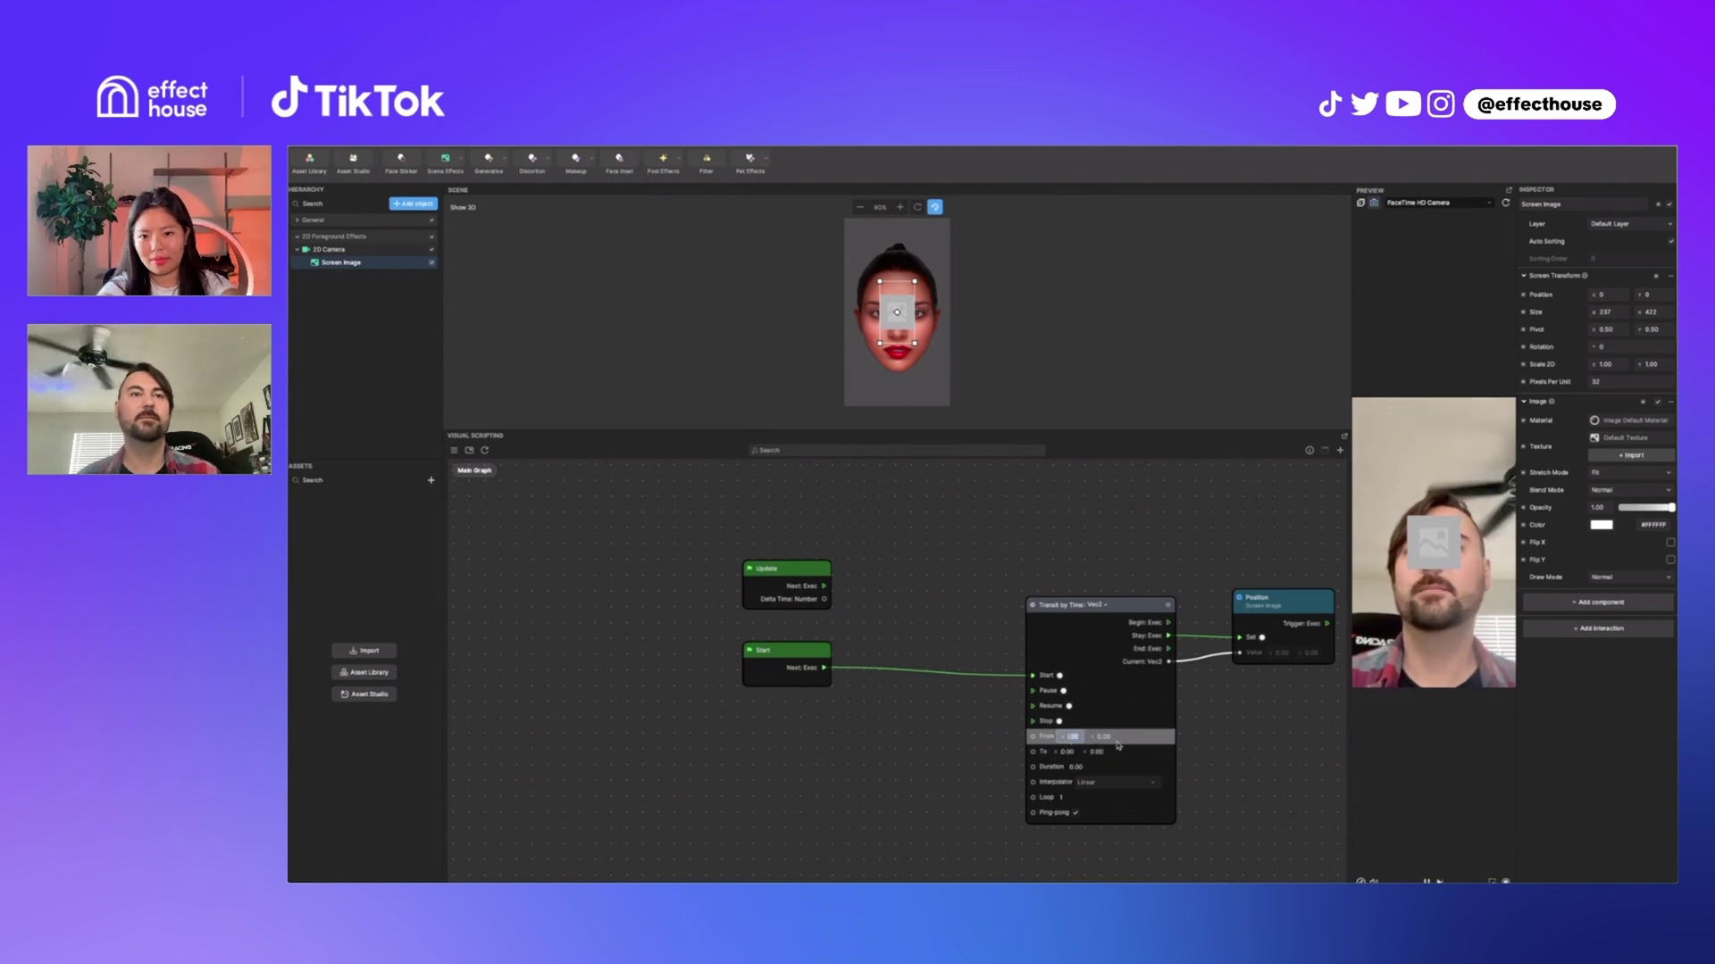
Set the transit's From X to -20, To X to 20 and Duration to 2.
type("-20")
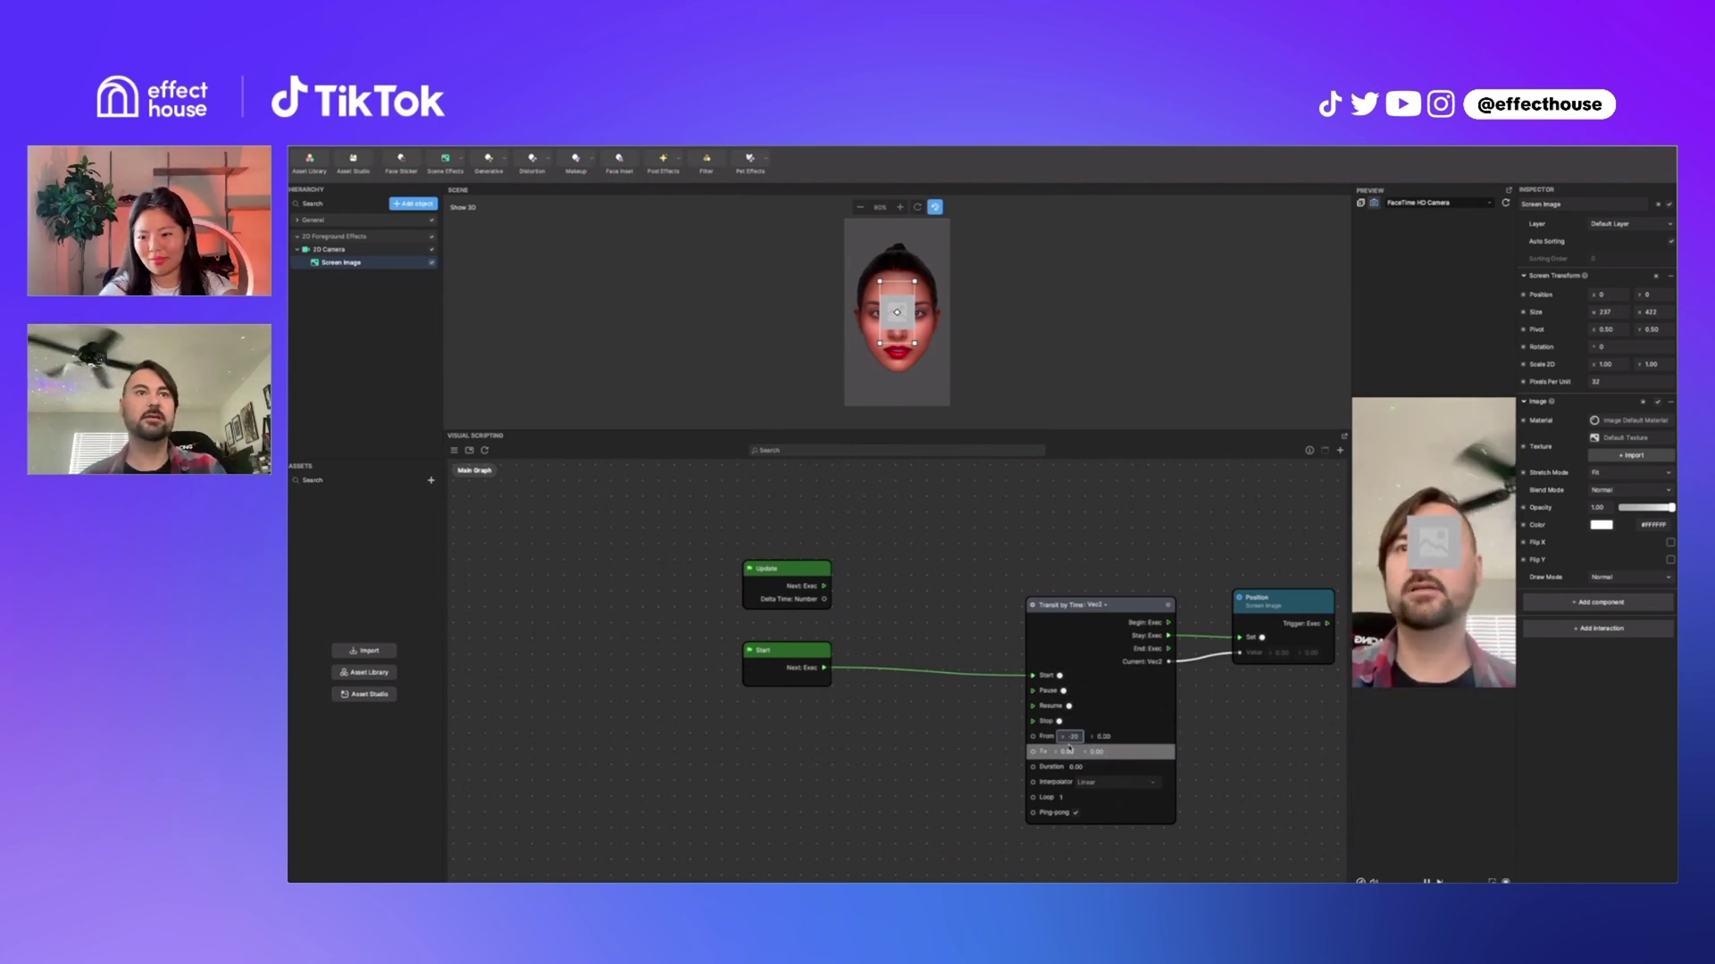
left_click(1068, 752)
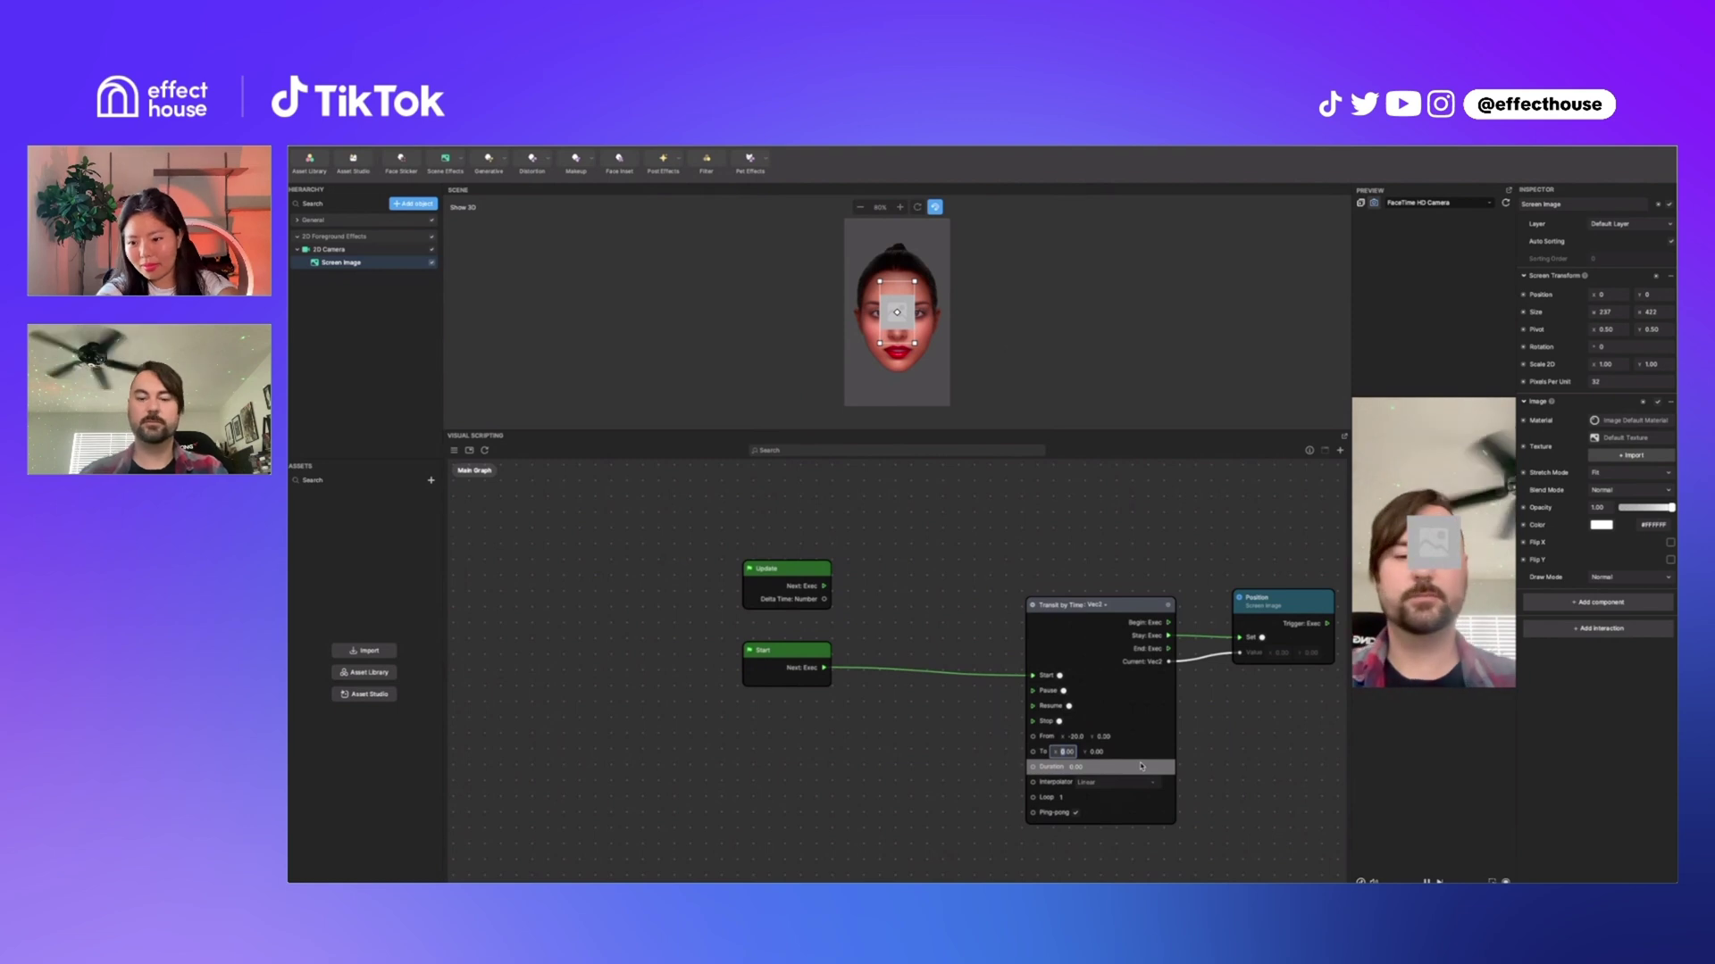
type("20")
key("Return")
left_click(1092, 765)
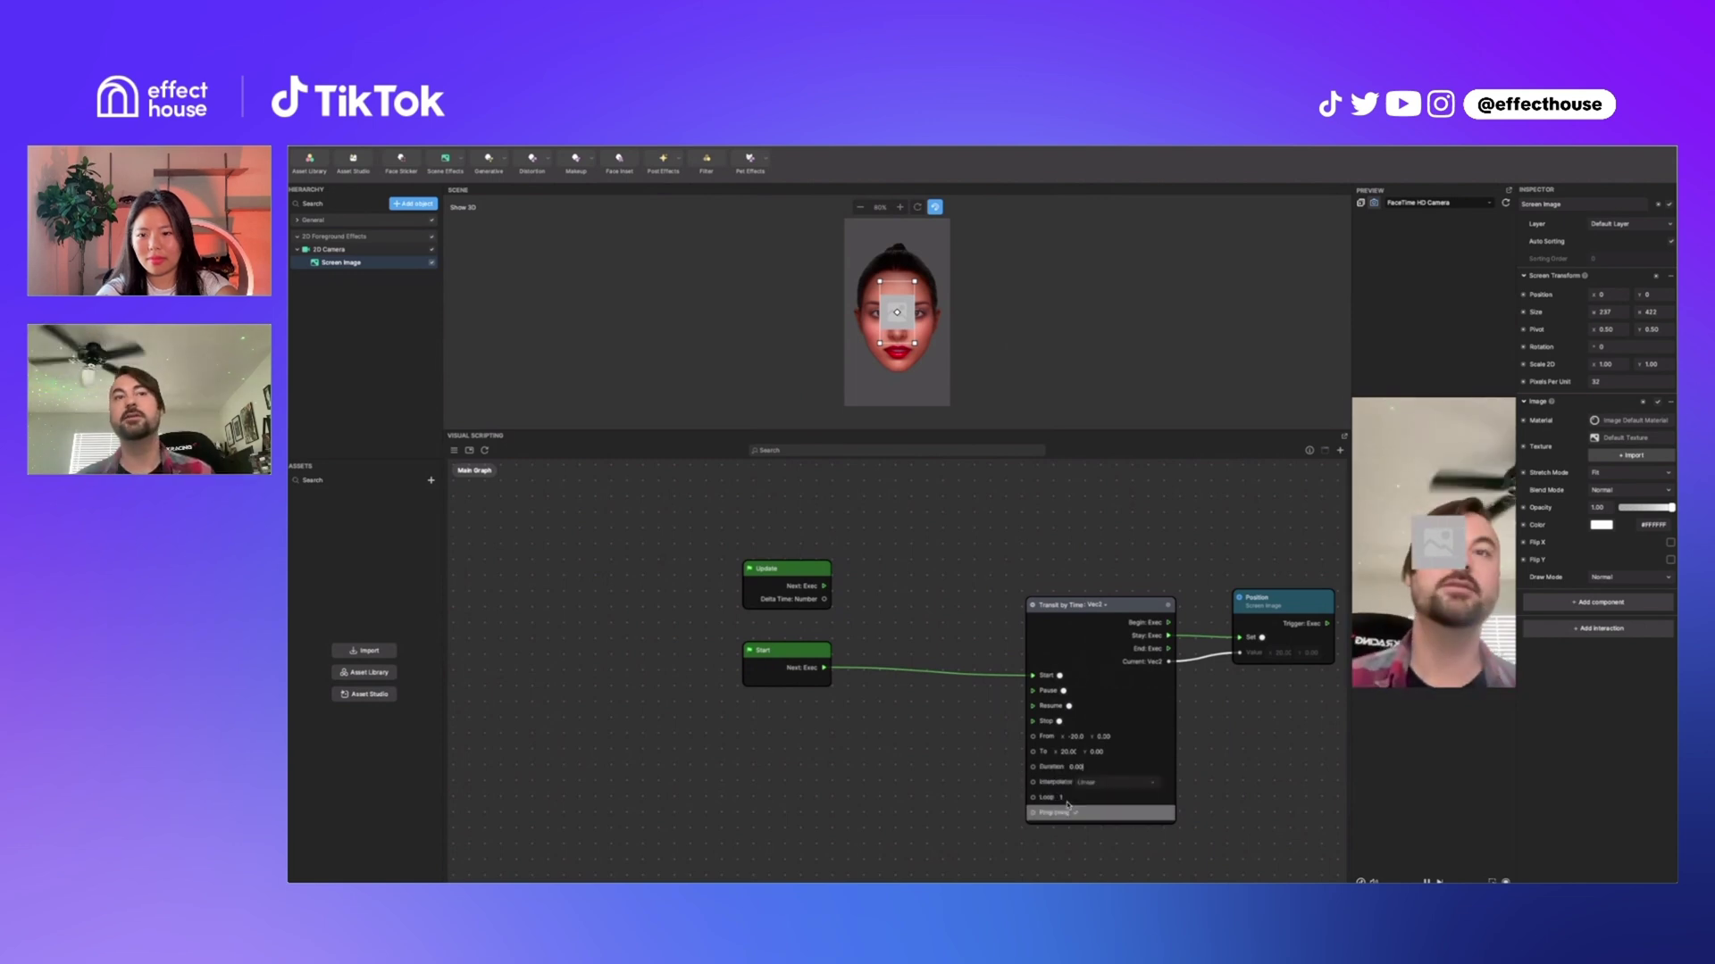
left_click(1084, 768)
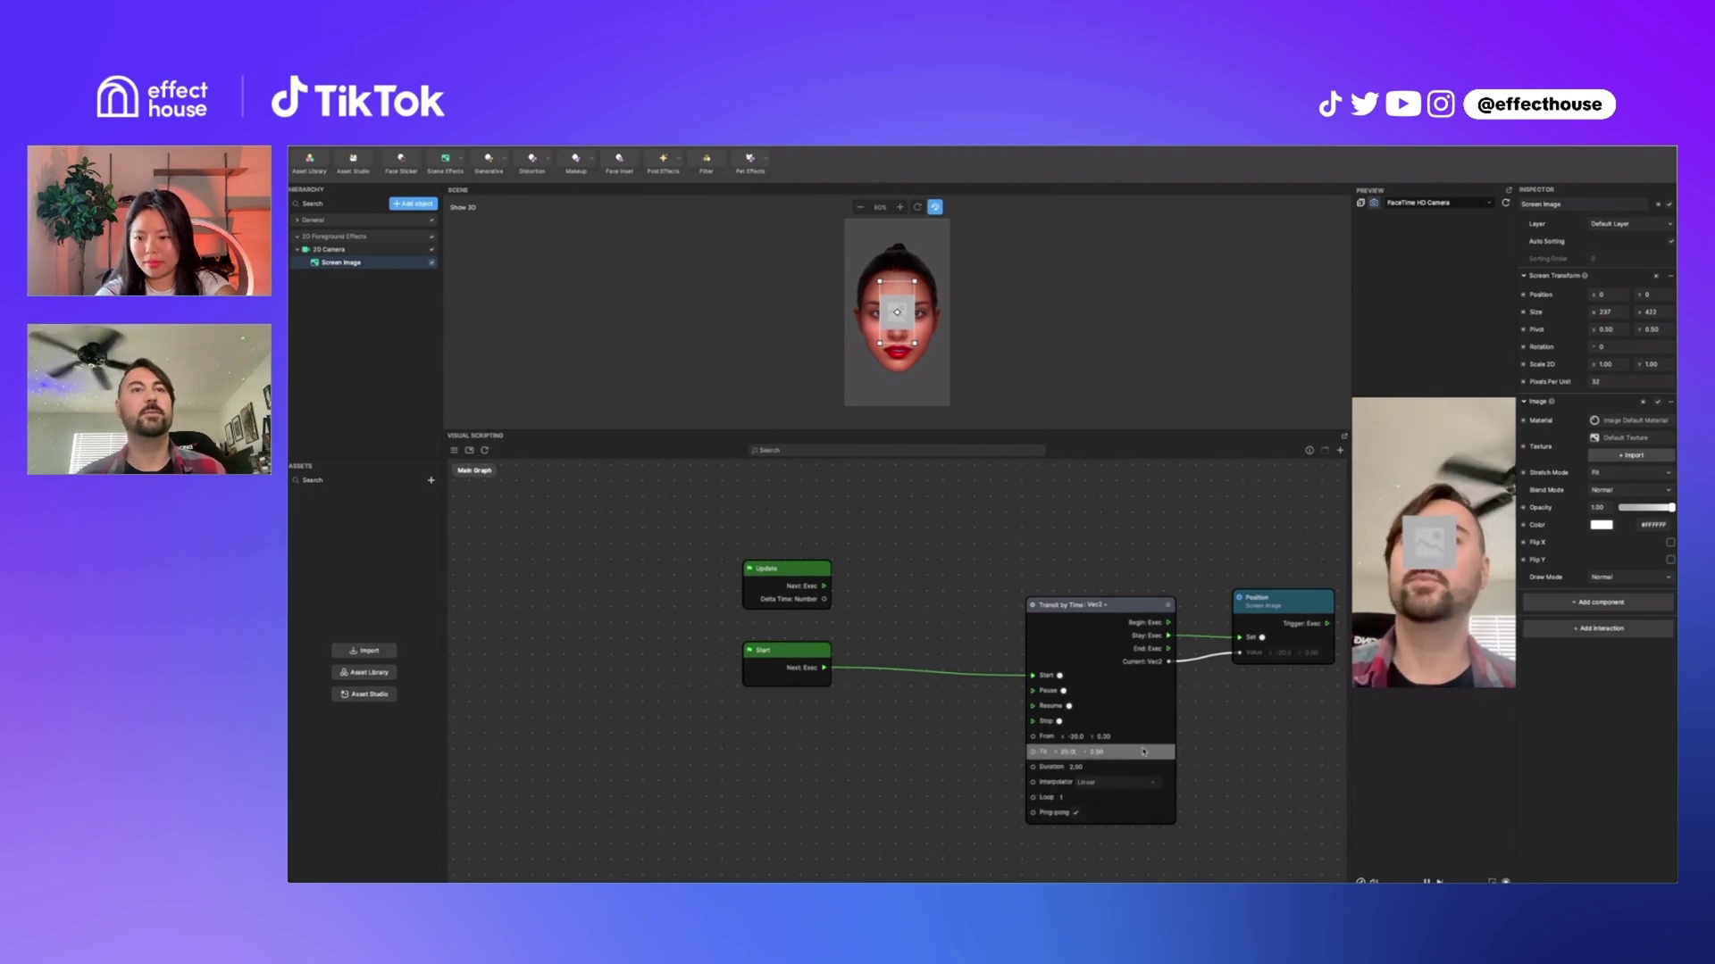
Create a number variable with default value 2 and place its set and get nodes in the graph.
left_click_drag(1243, 790, 1229, 781)
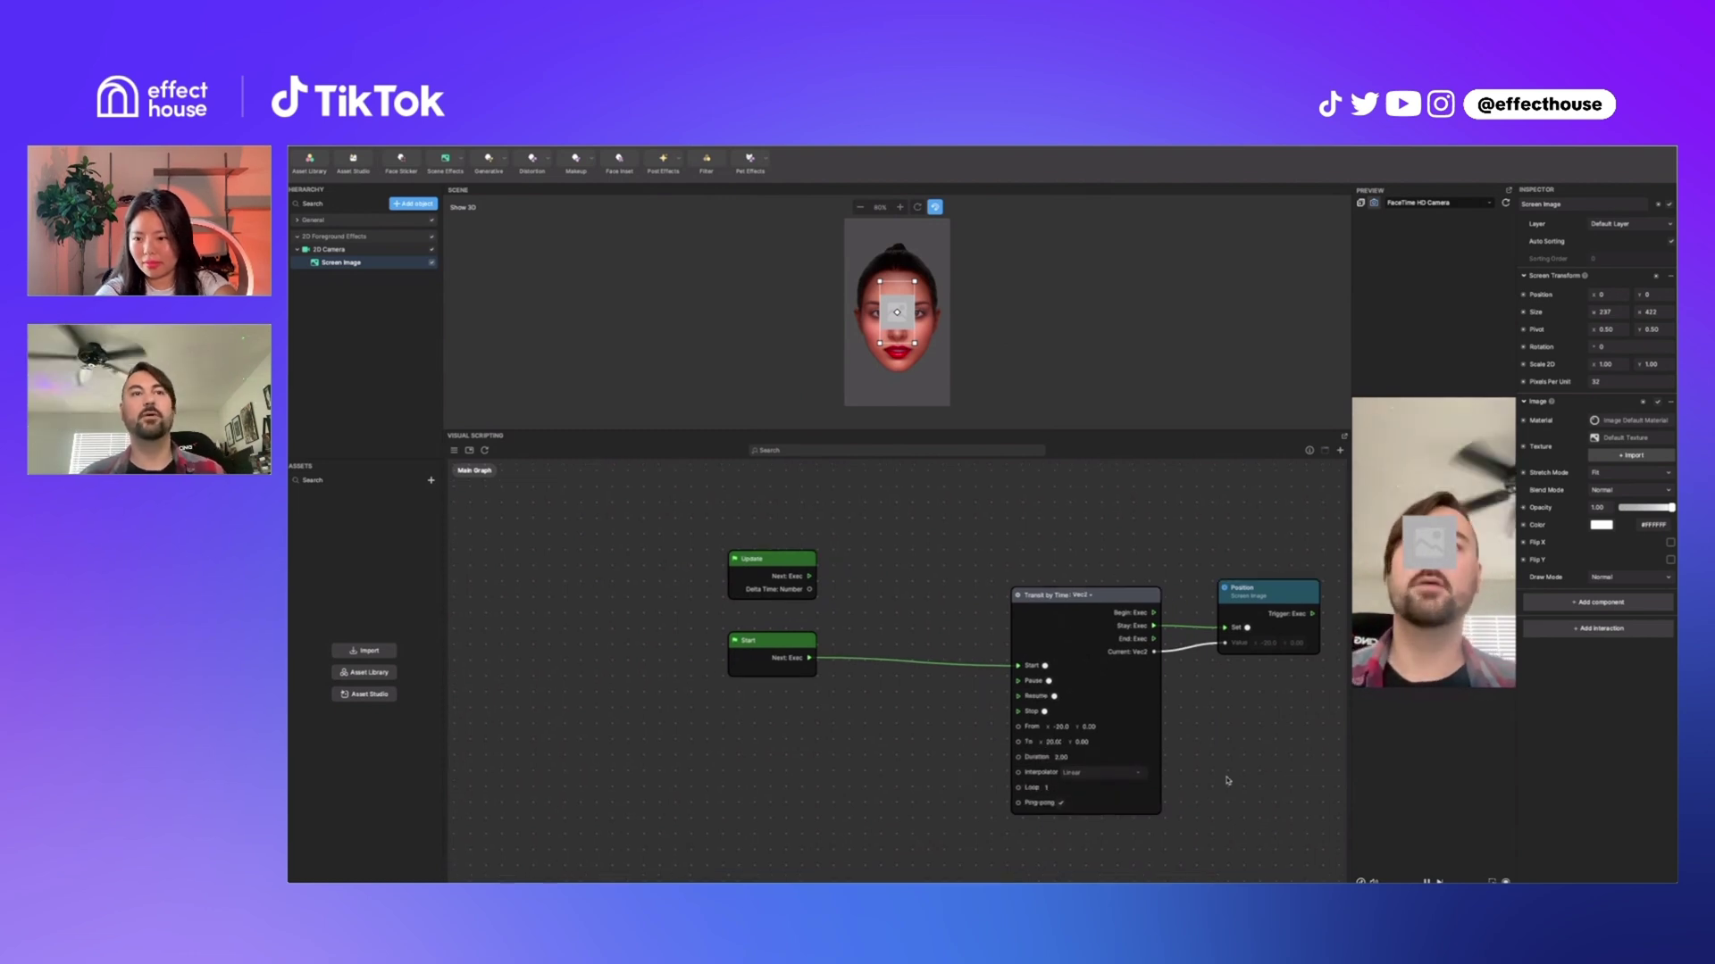
left_click(454, 450)
left_click(540, 482)
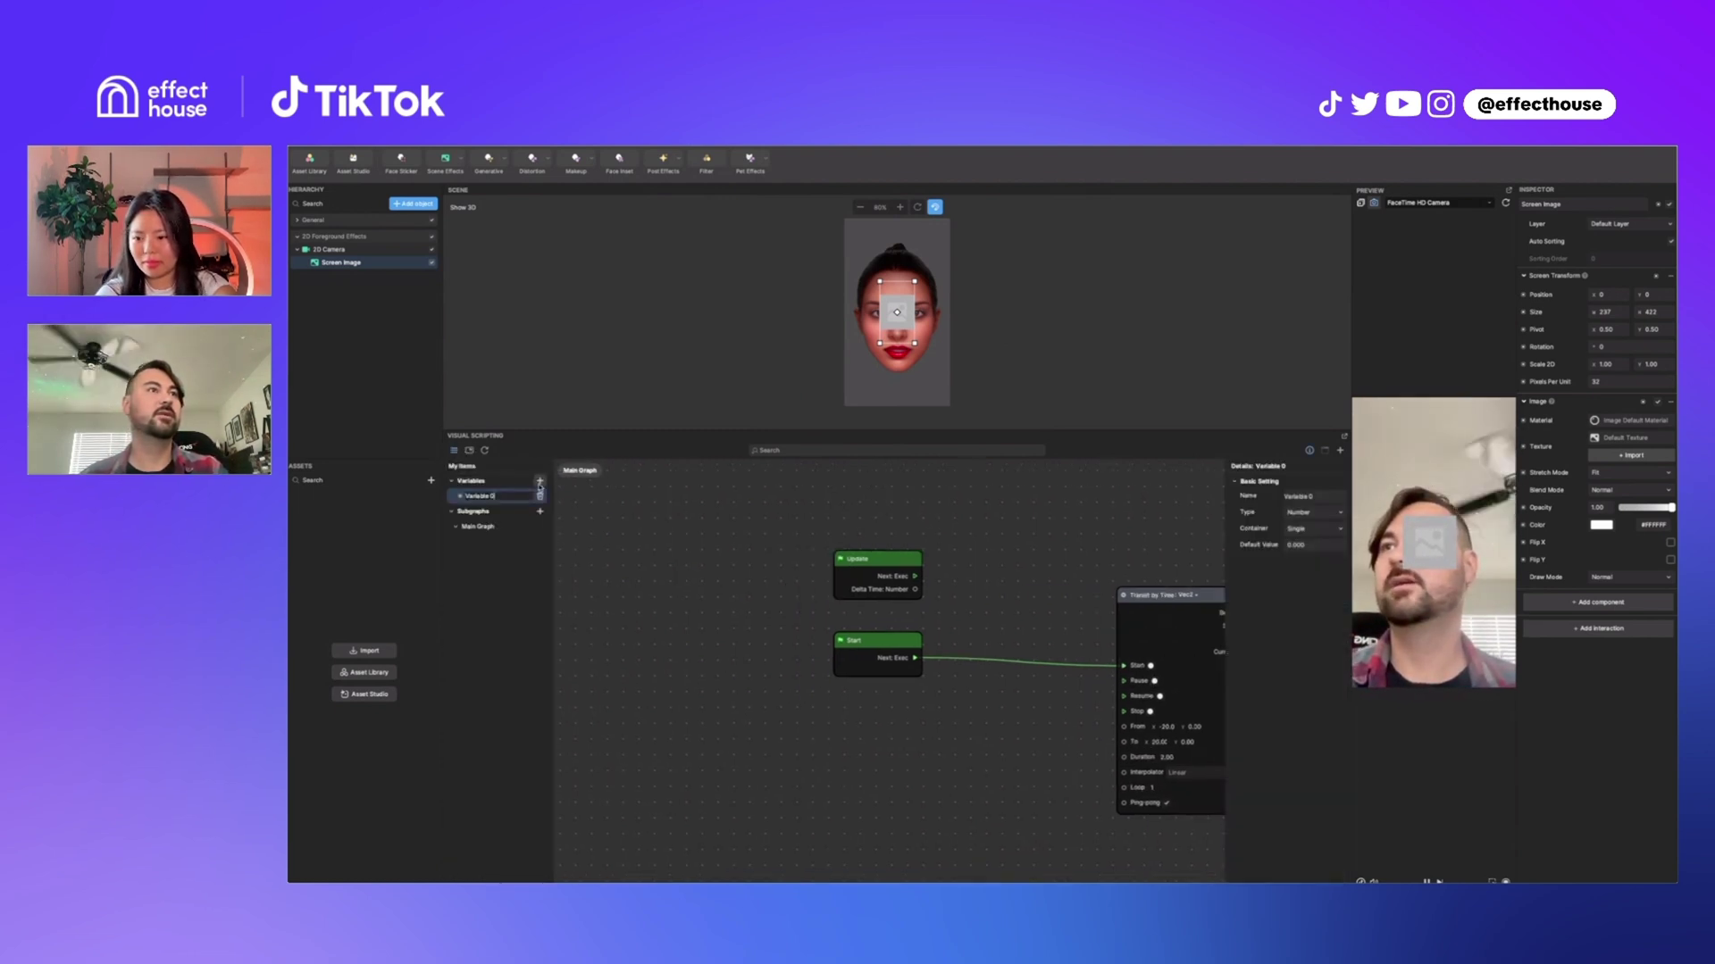
left_click(462, 497)
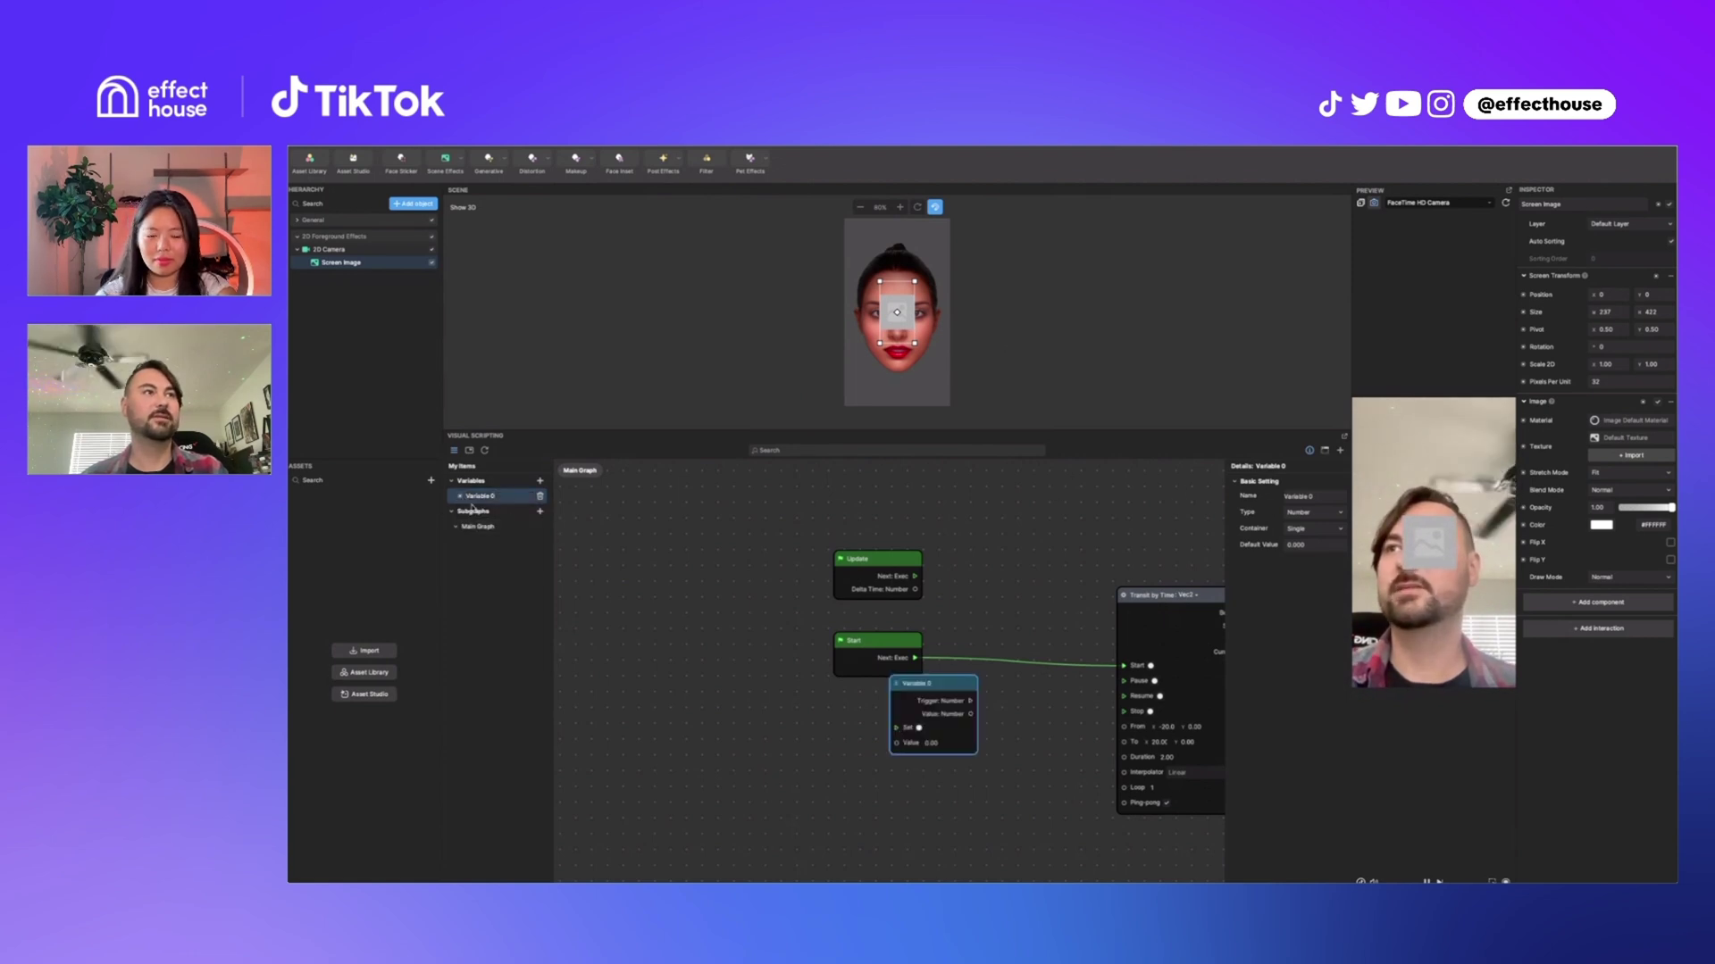
left_click(460, 498)
left_click(482, 512)
left_click(454, 451)
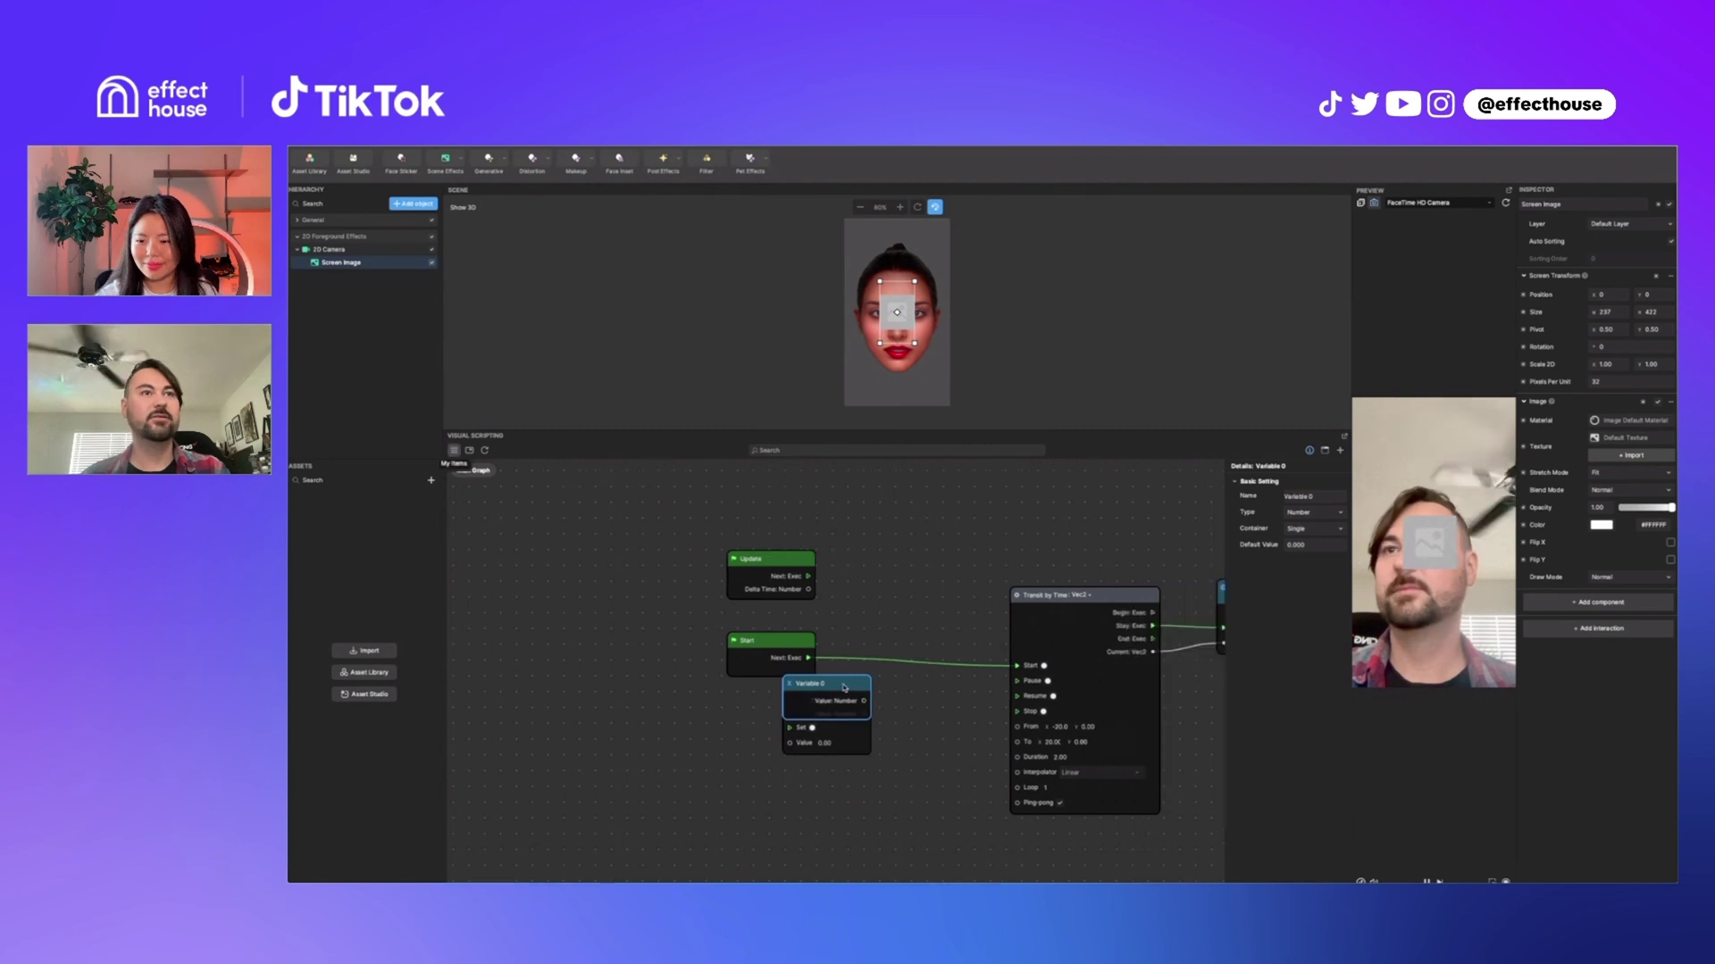
left_click_drag(843, 684, 892, 576)
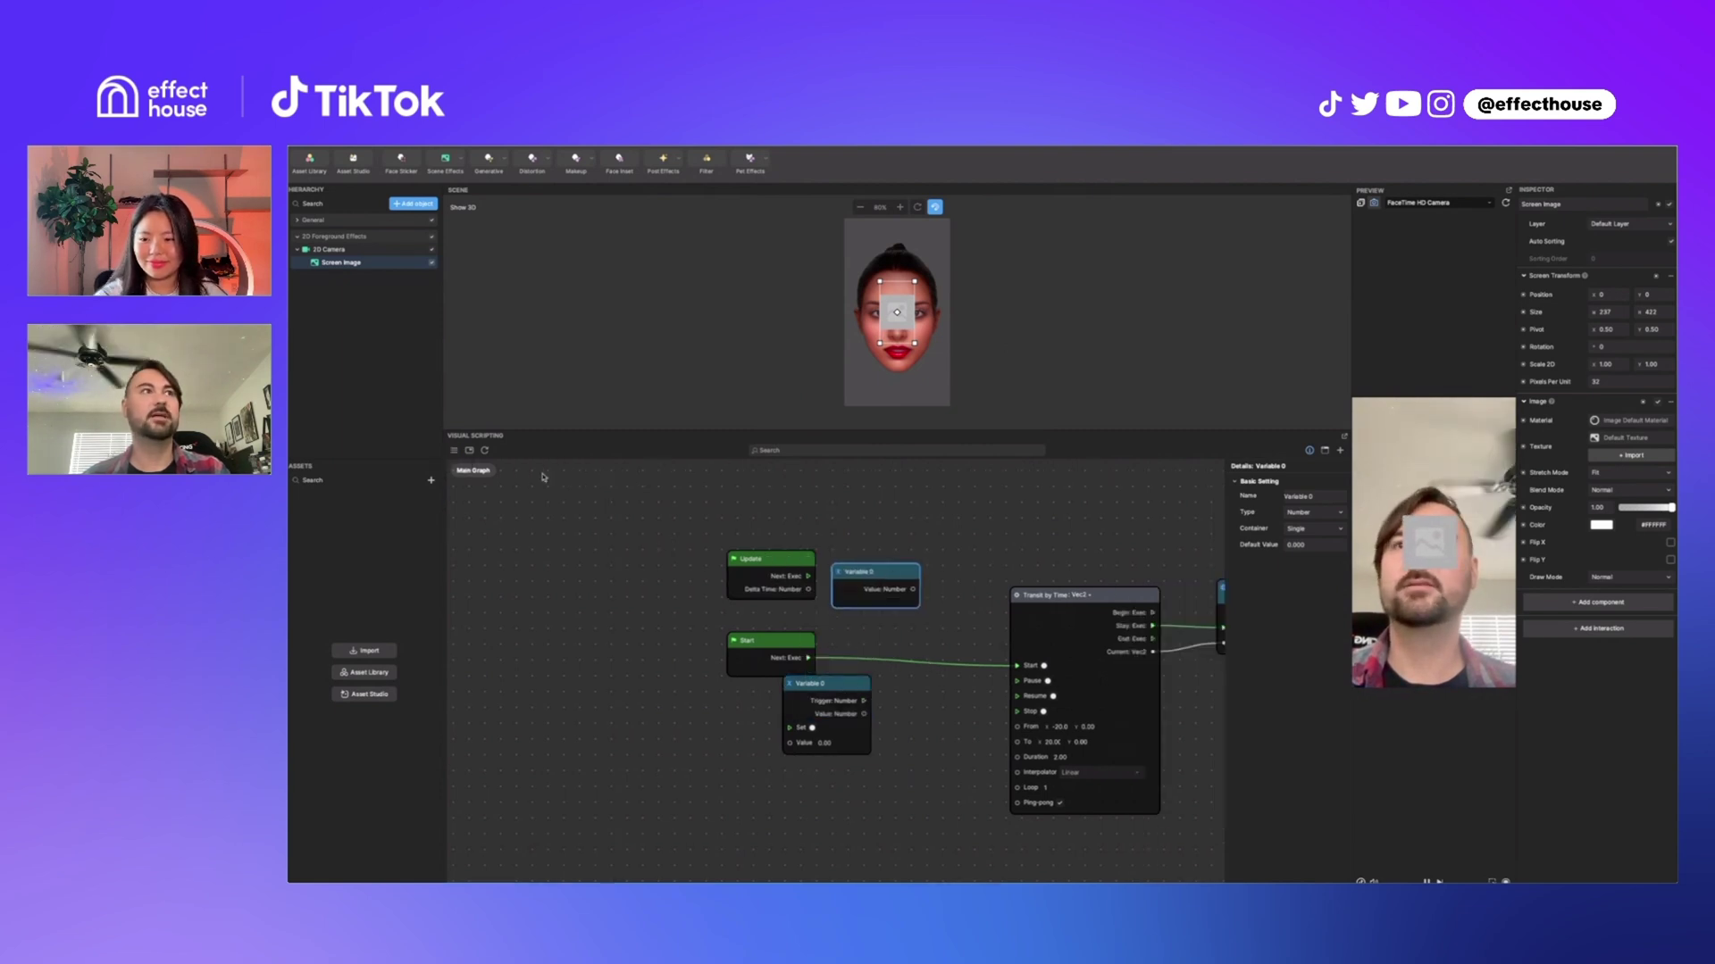
left_click(1294, 546)
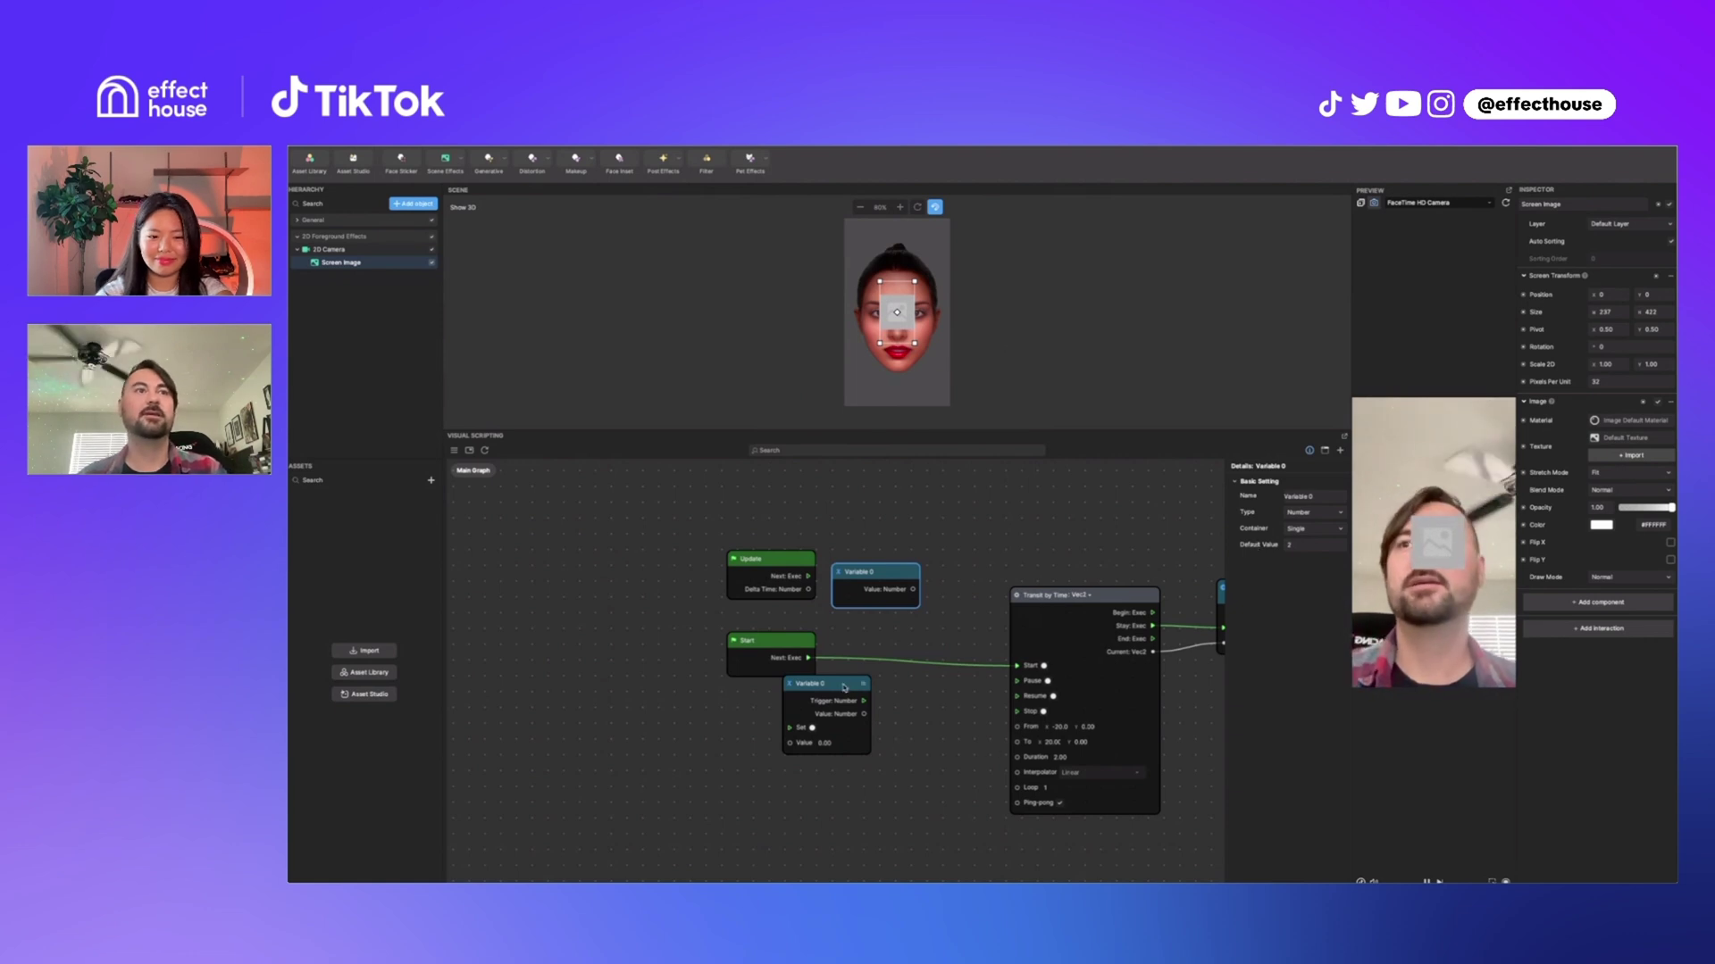
Add a Subtract node near the variable's set node, feeding the variable's value into A and setting B to 0.1.
left_click_drag(841, 686, 1121, 460)
middle_click_drag(1067, 552, 947, 568)
right_click(946, 568)
type("sub")
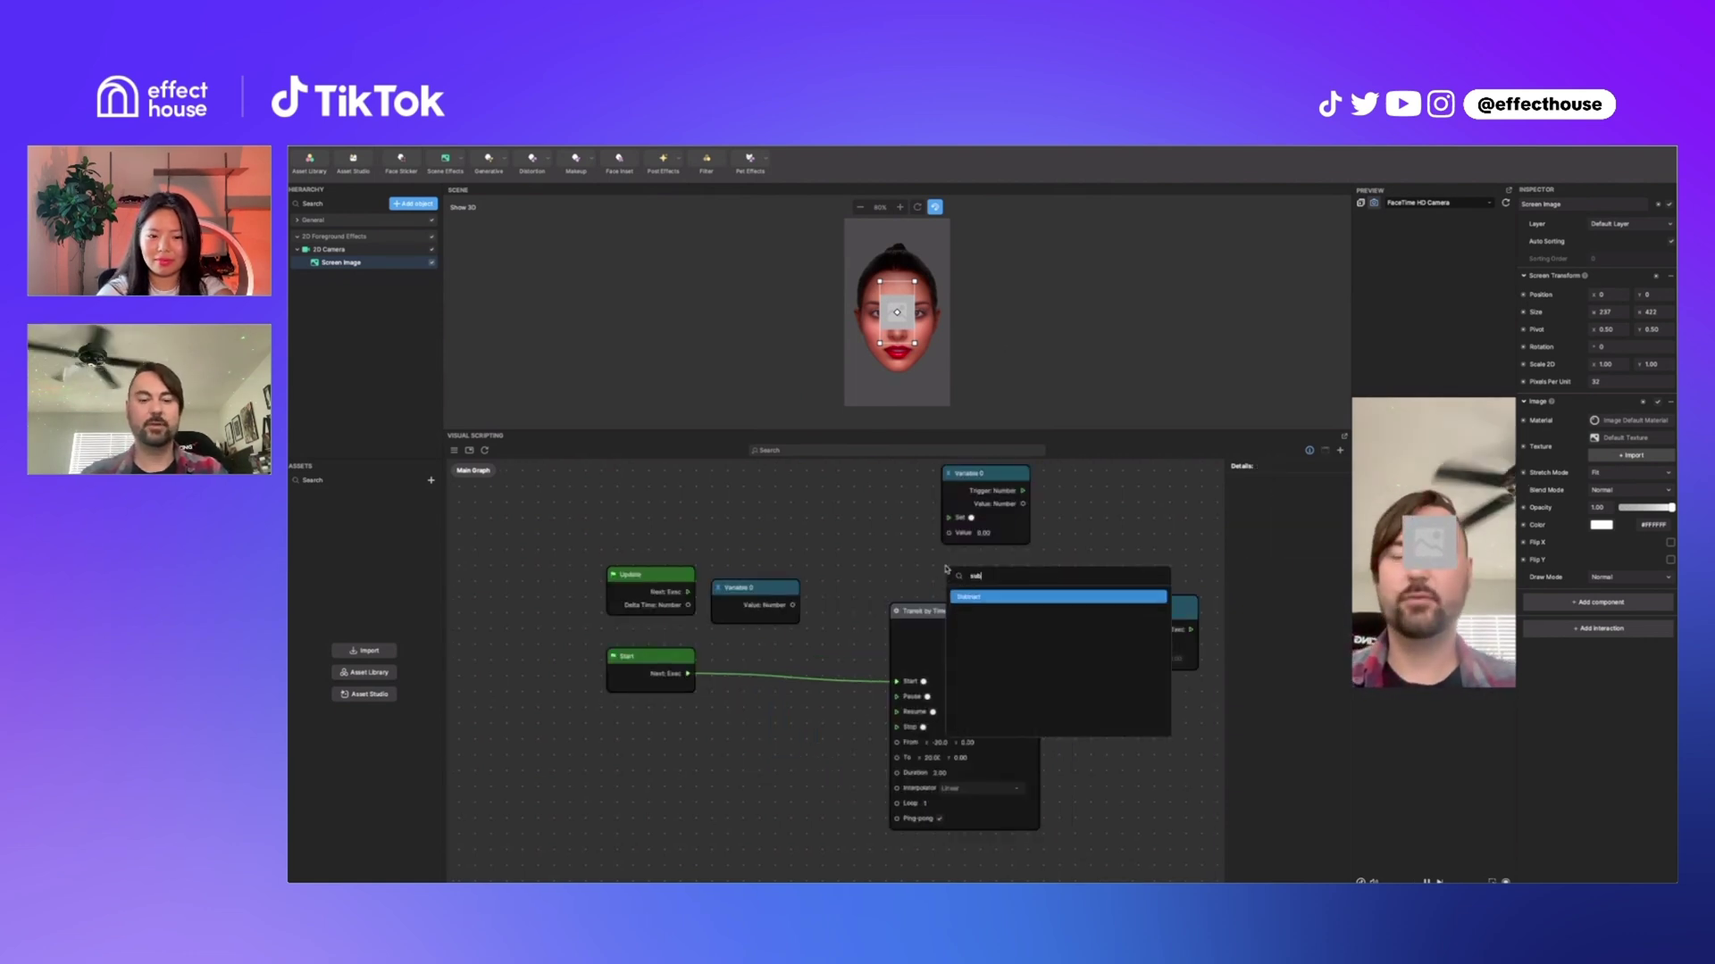
key("Return")
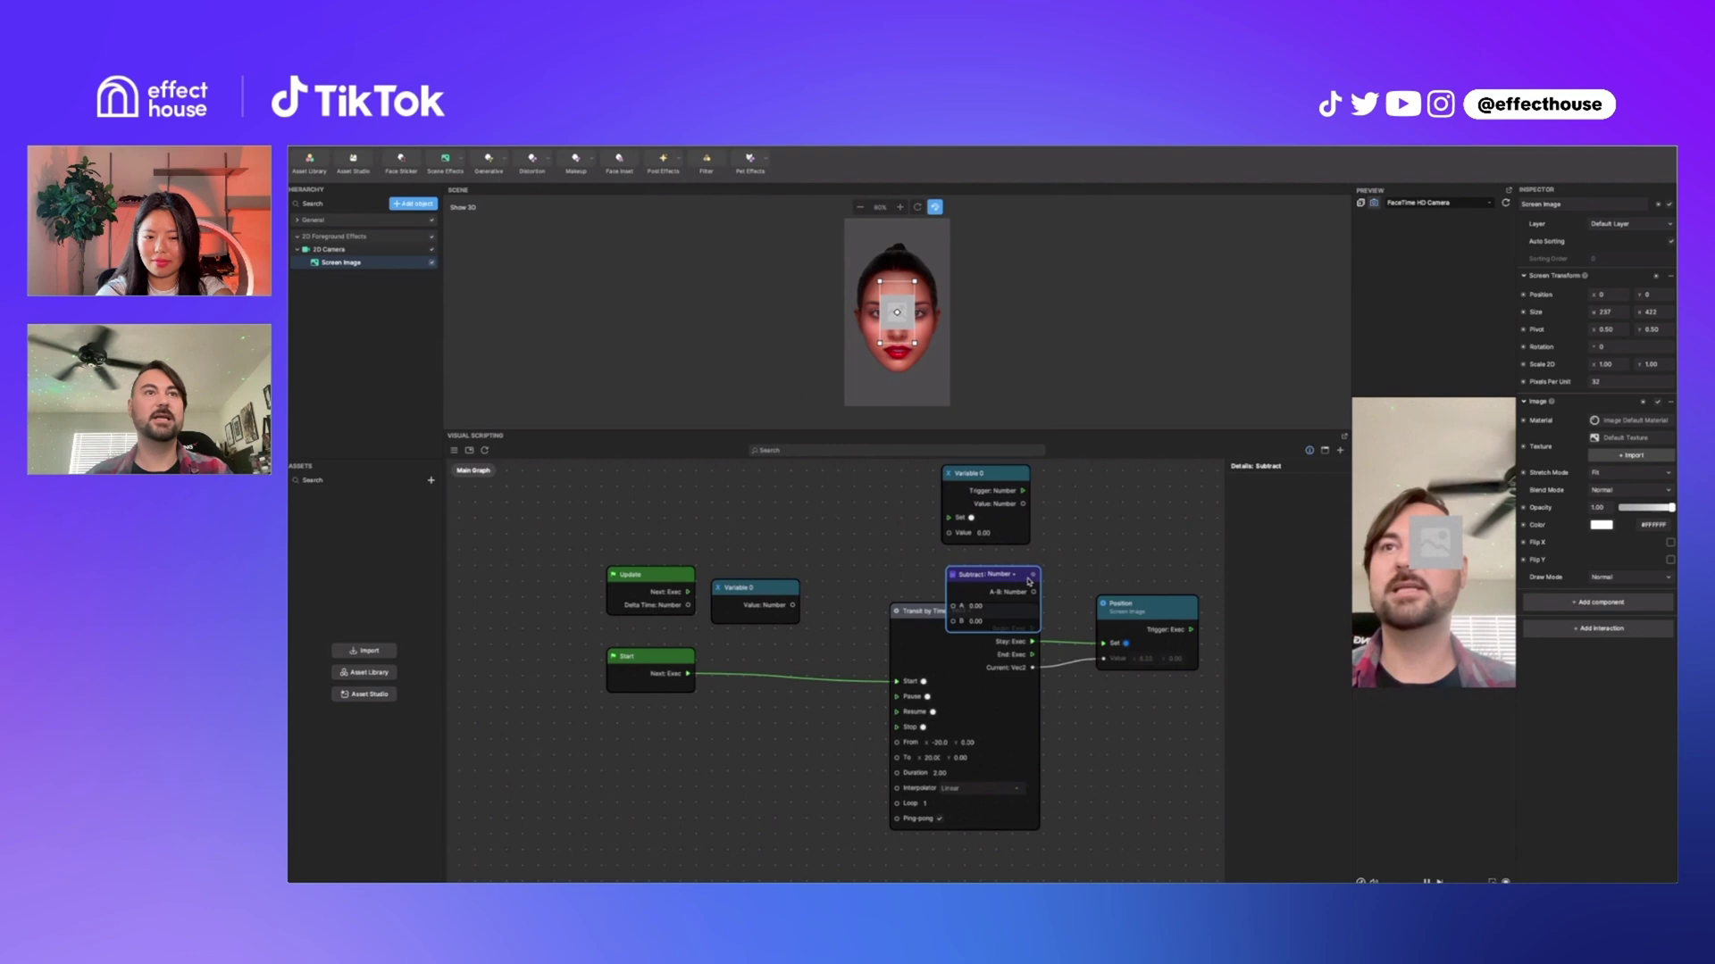
left_click_drag(1028, 581, 1021, 555)
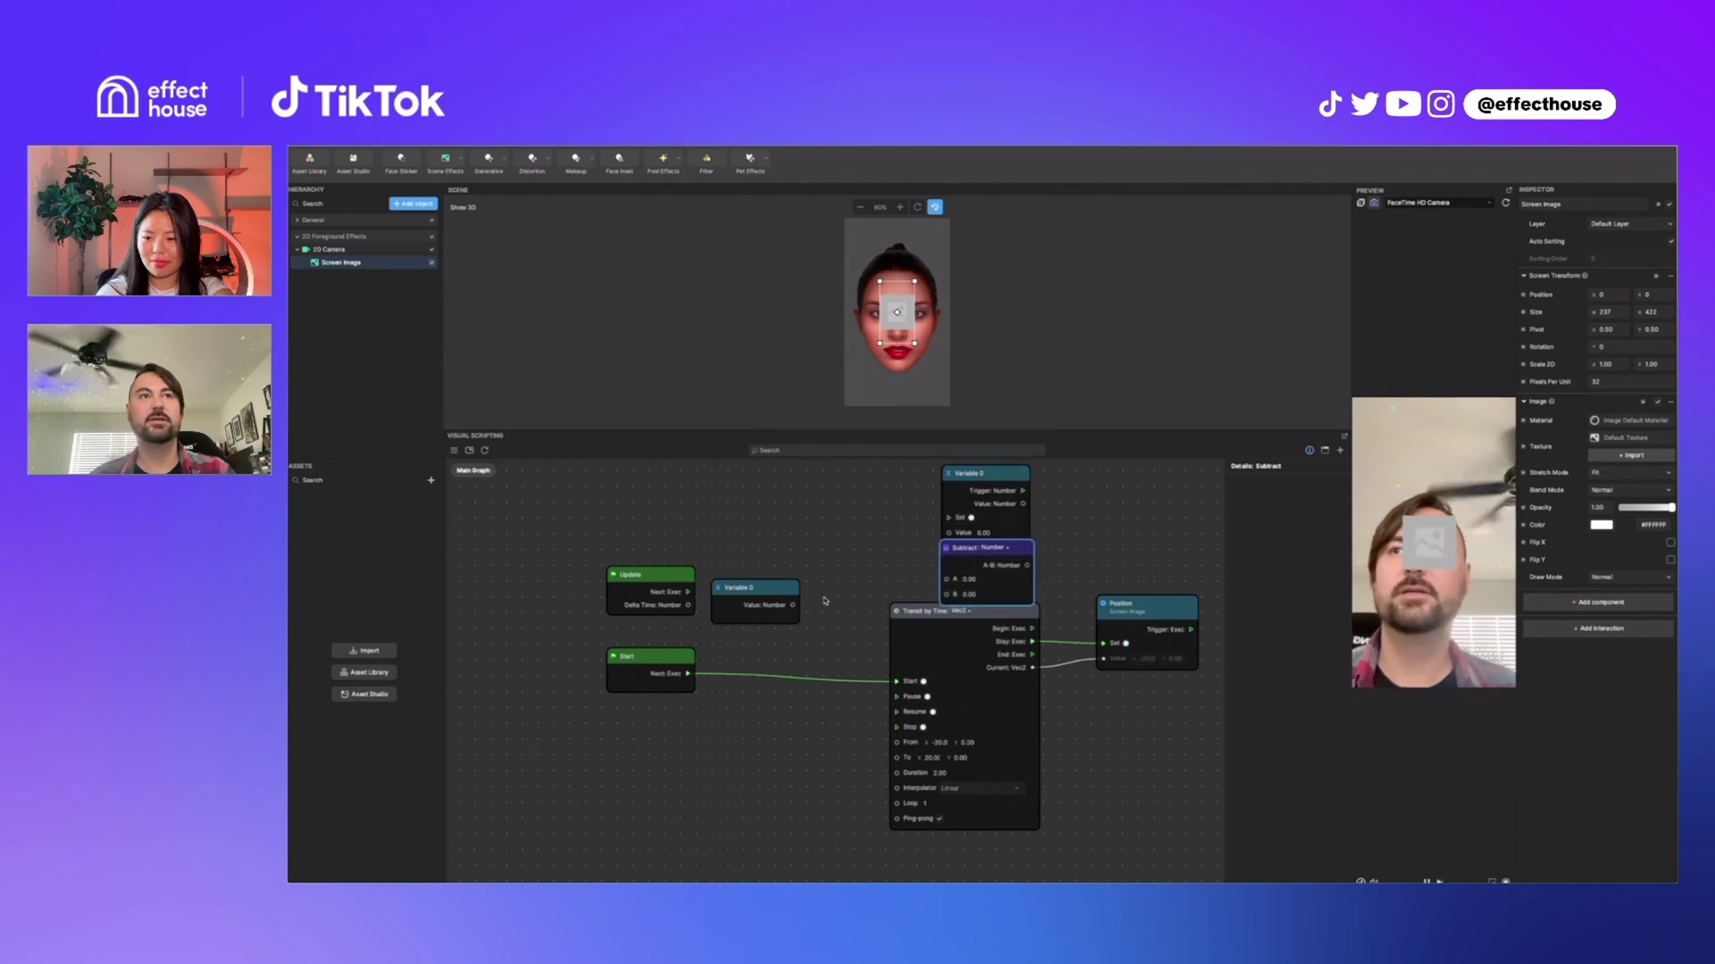
left_click_drag(792, 605, 948, 579)
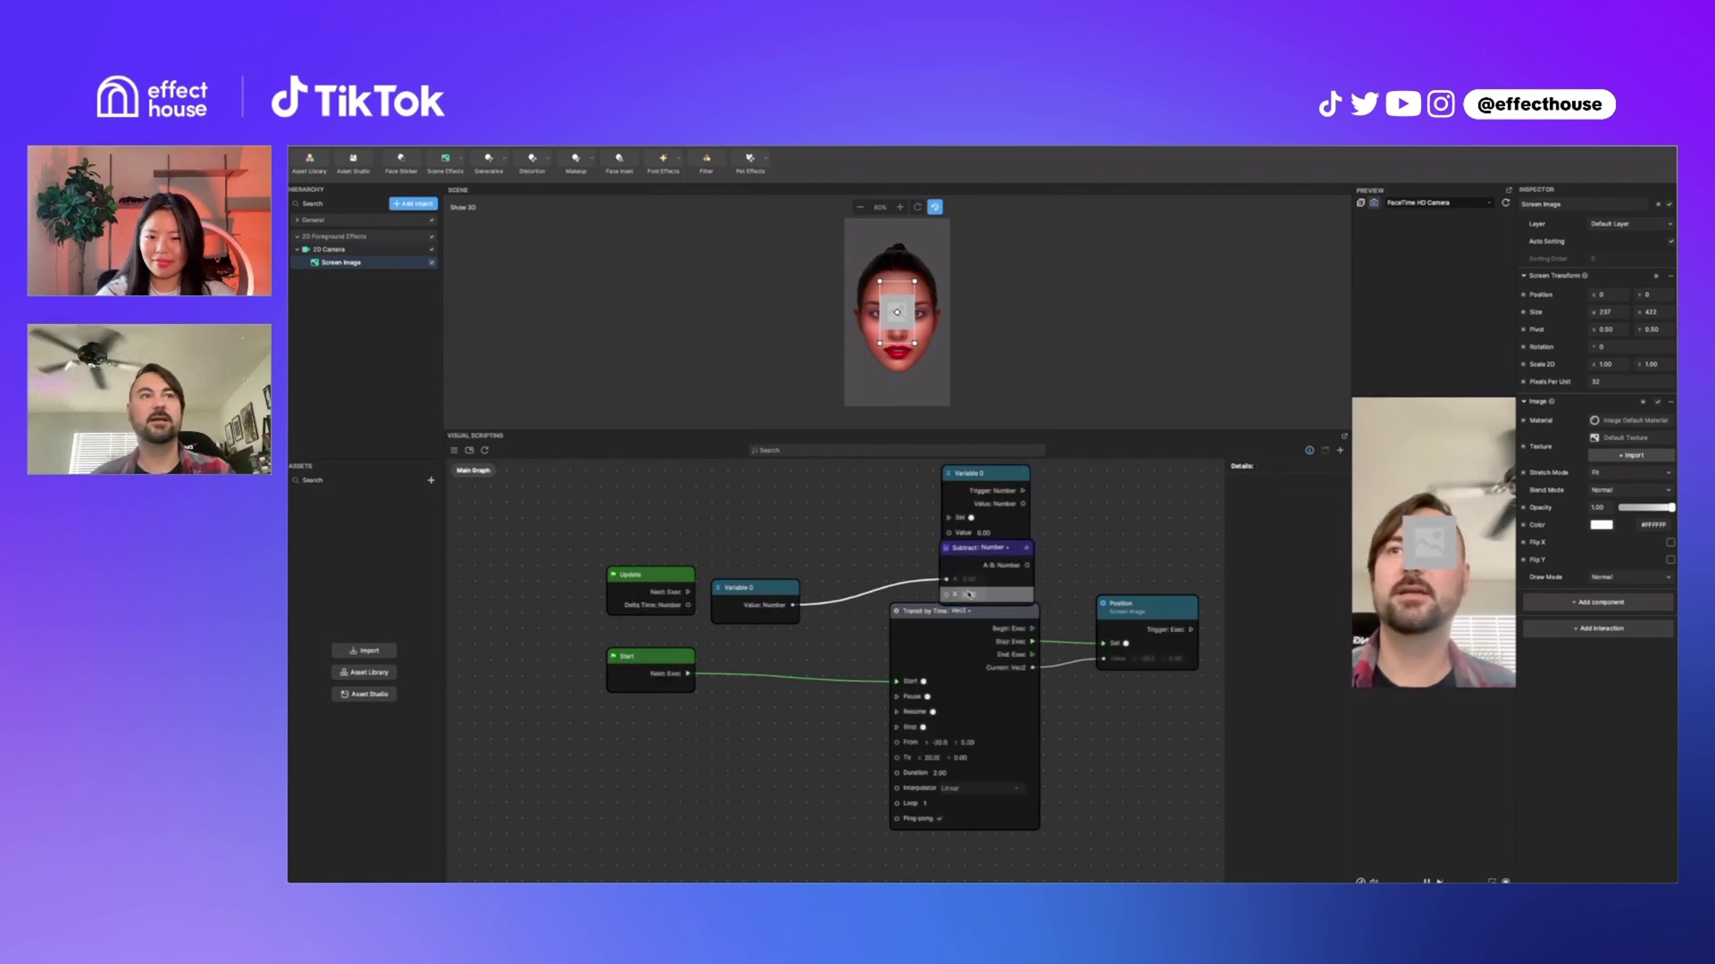
left_click(955, 593)
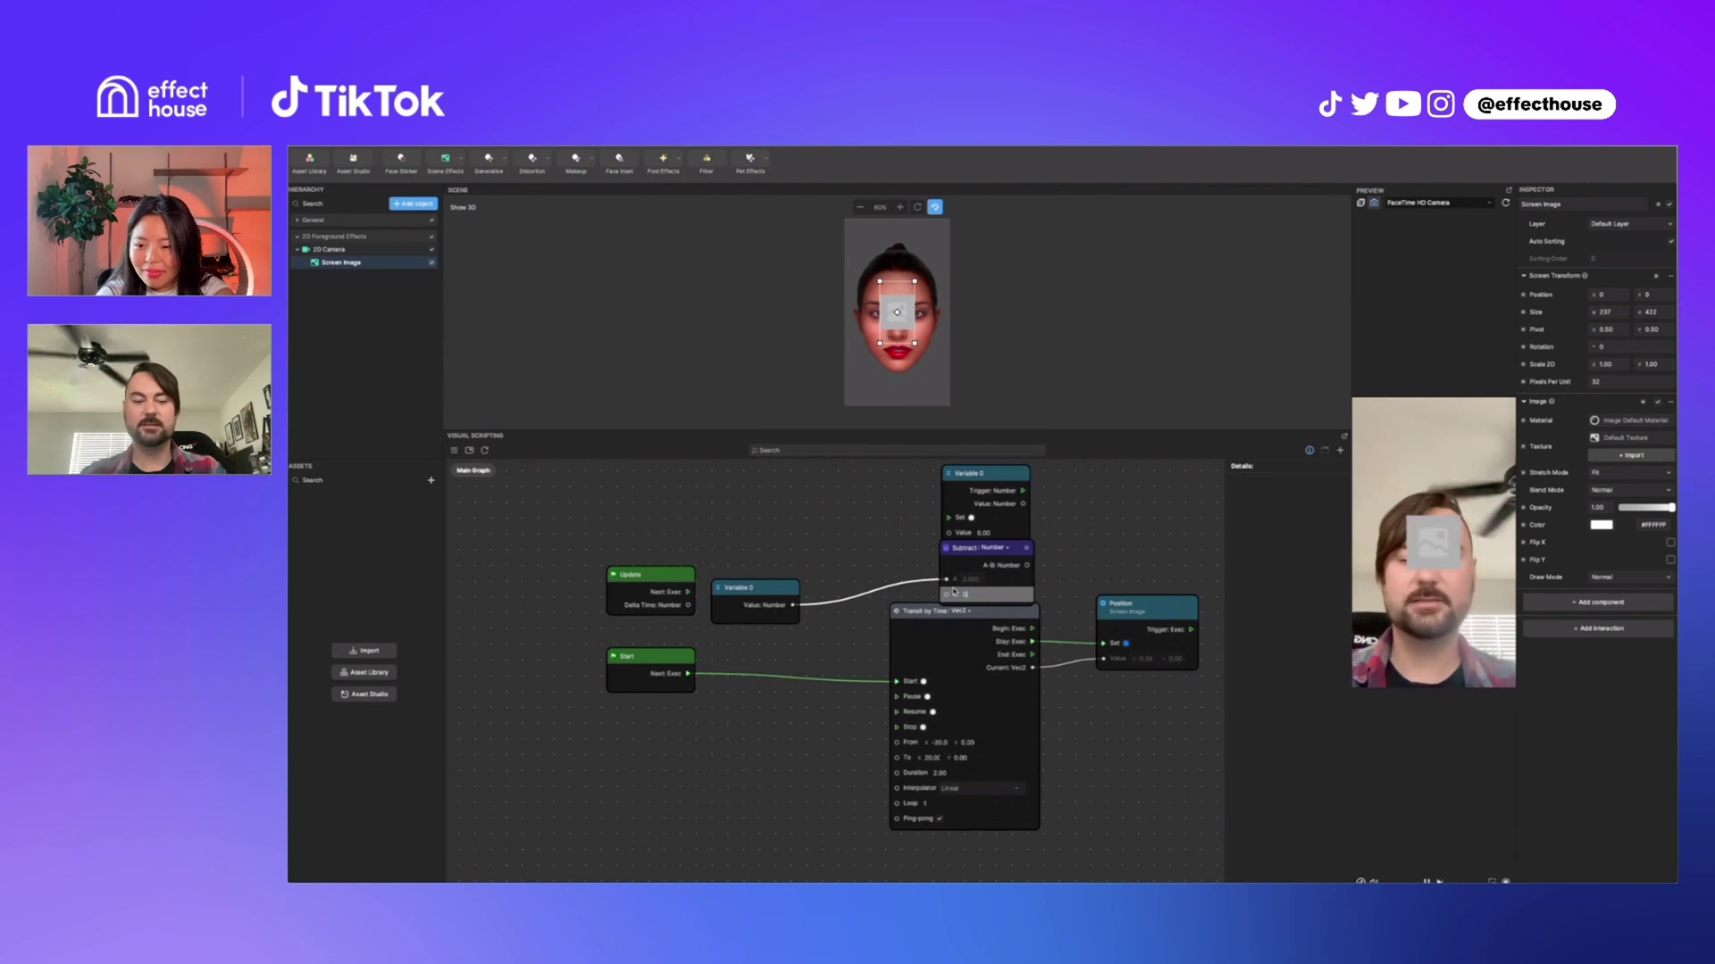
Feed the subtraction result into the variable's set node, fire it from the transit's End Exec, and restart the transit from its trigger.
left_click_drag(1026, 565, 948, 533)
left_click_drag(1032, 654, 999, 544)
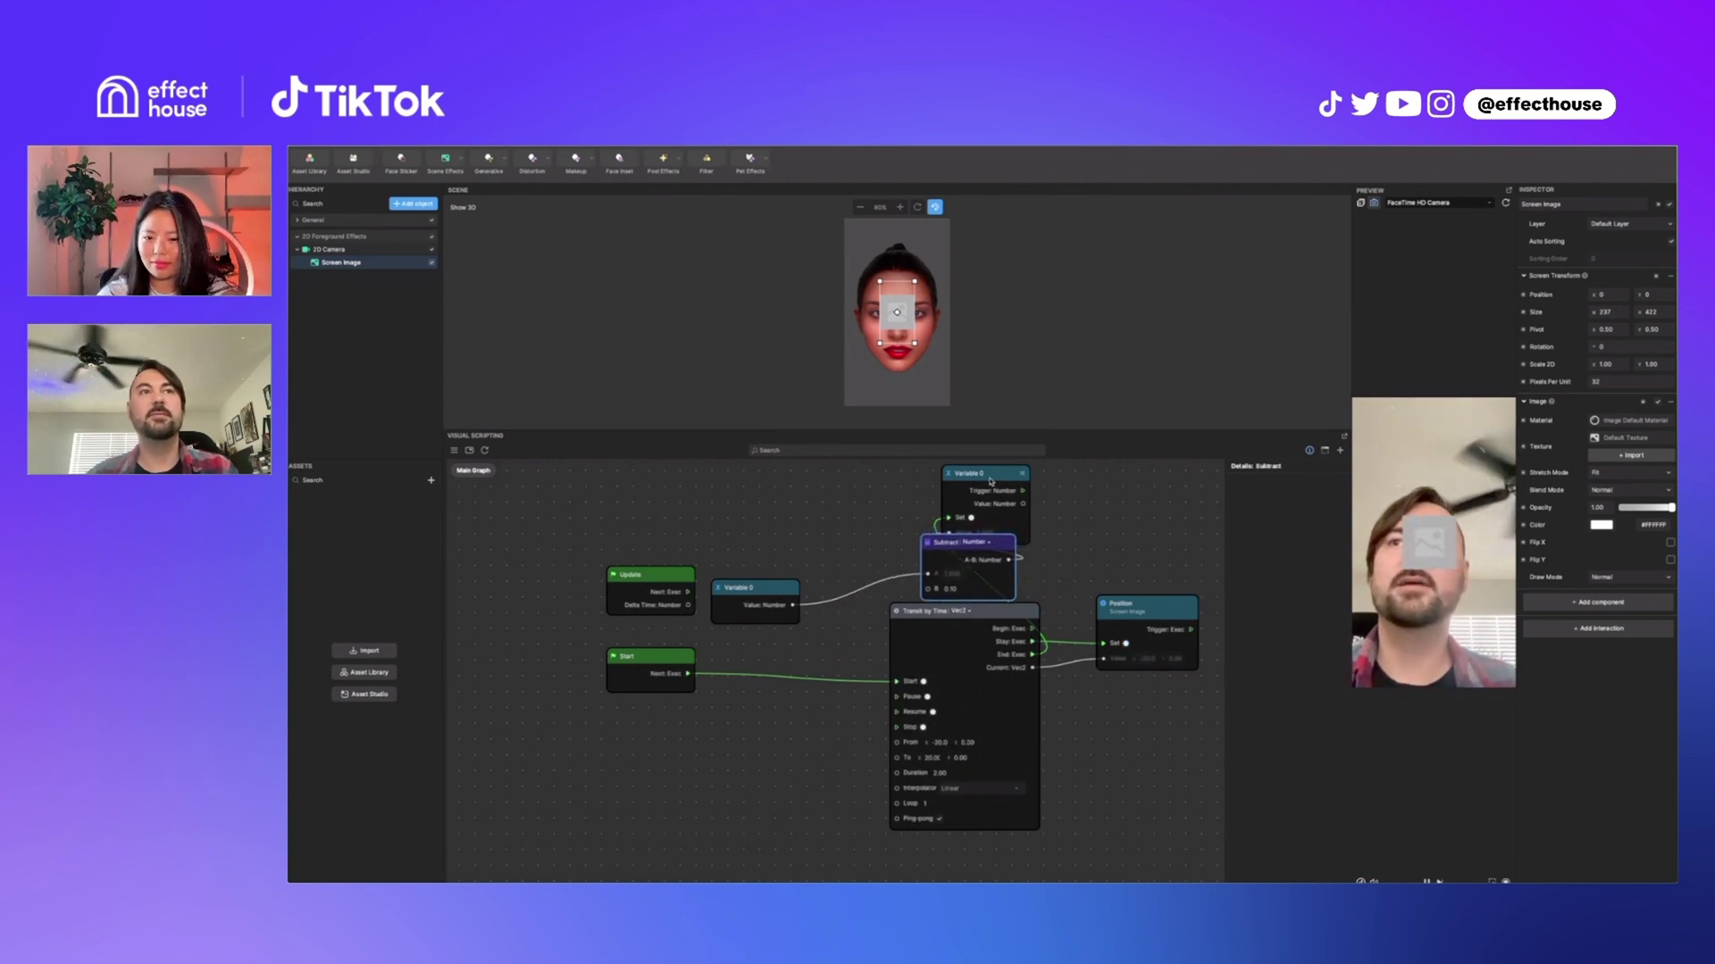
left_click_drag(990, 481, 972, 468)
middle_click_drag(1050, 521, 1059, 534)
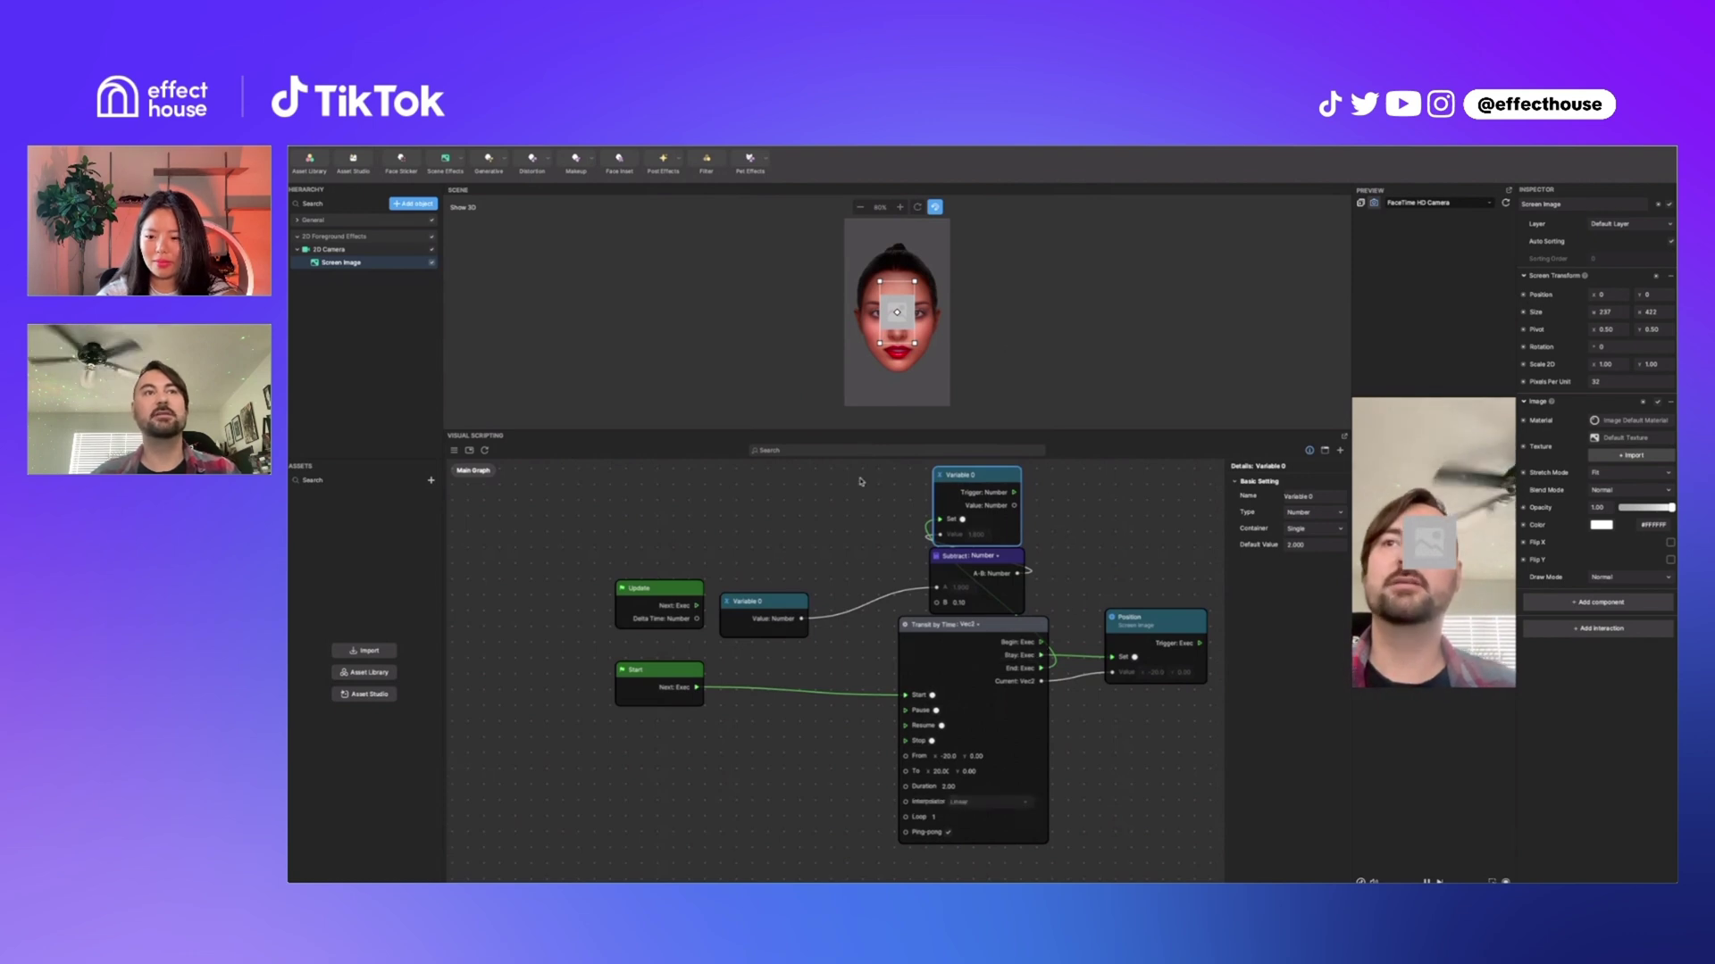
left_click_drag(1014, 492, 905, 697)
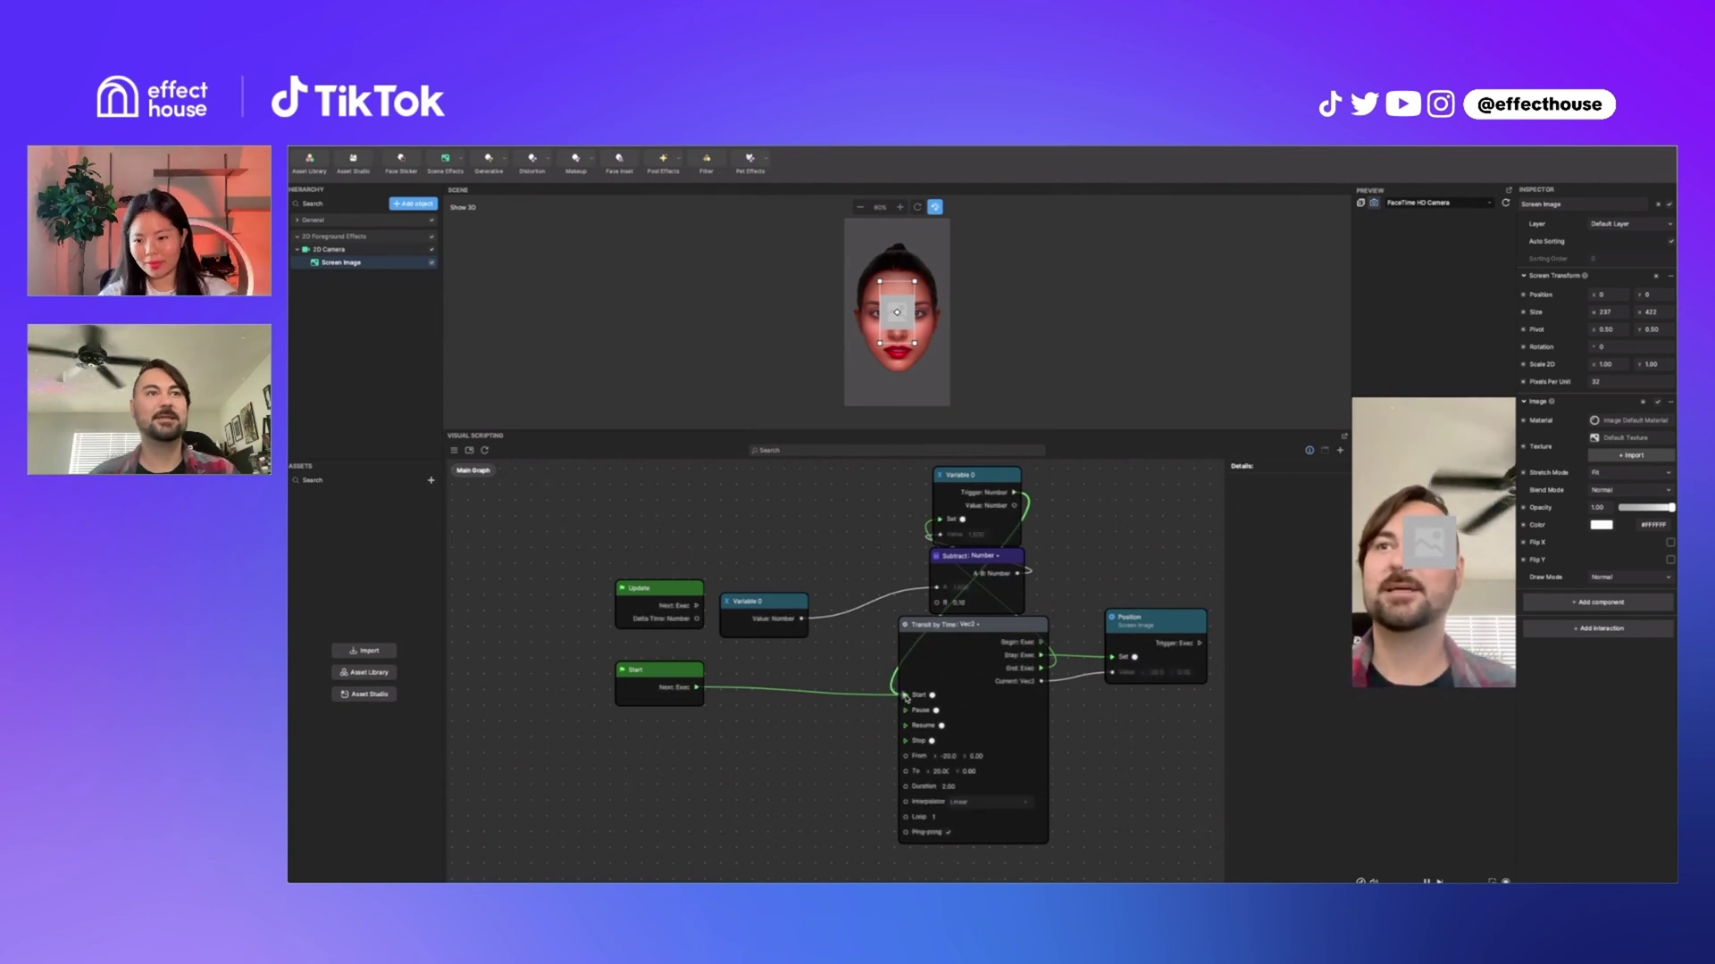
Drive the transit's Duration with the variable's value and set From X to -200 and To X to 200.
left_click_drag(803, 618, 904, 786)
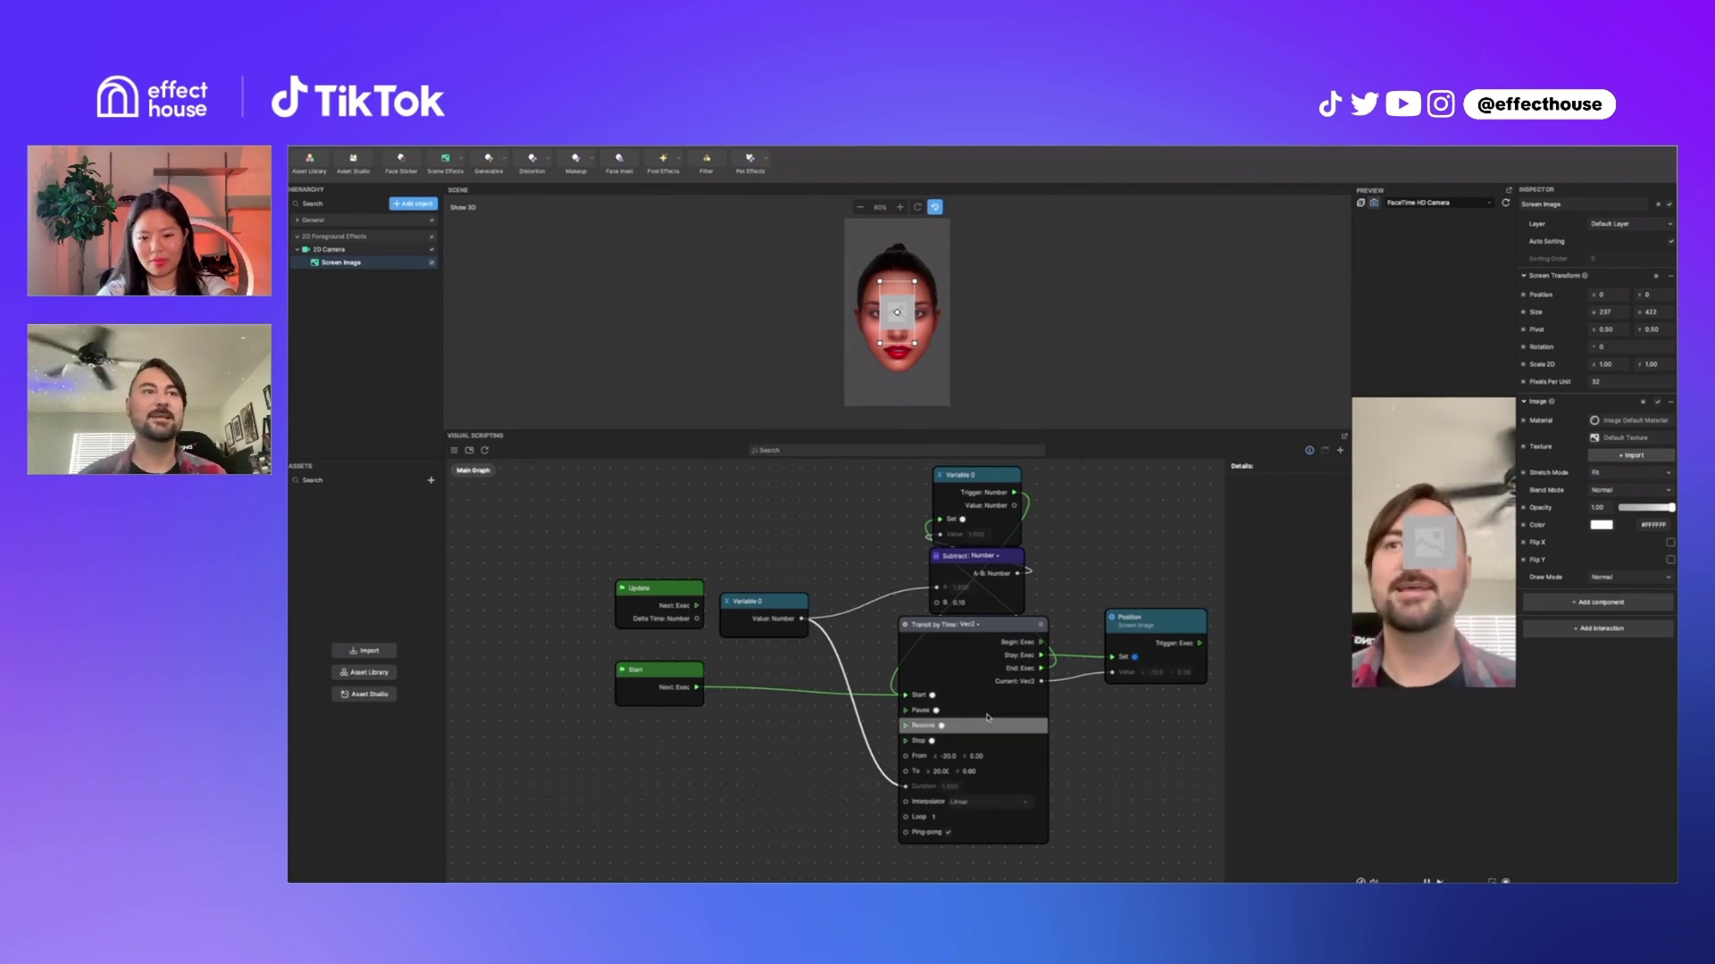
left_click(947, 756)
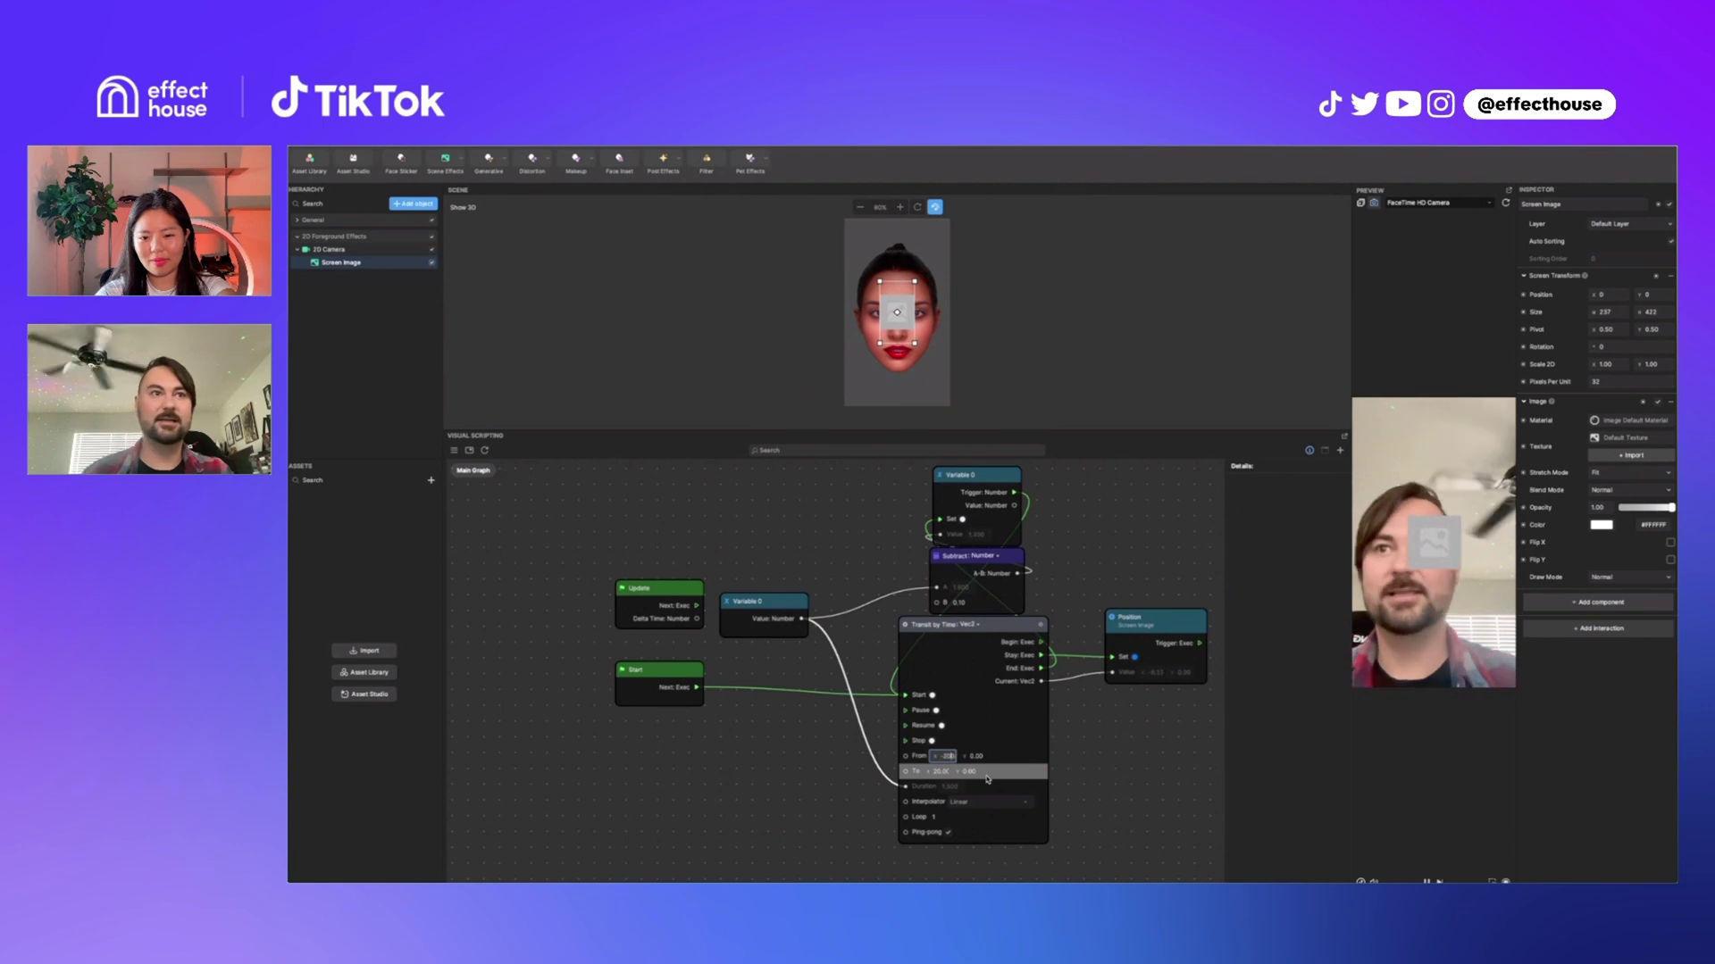
left_click(939, 772)
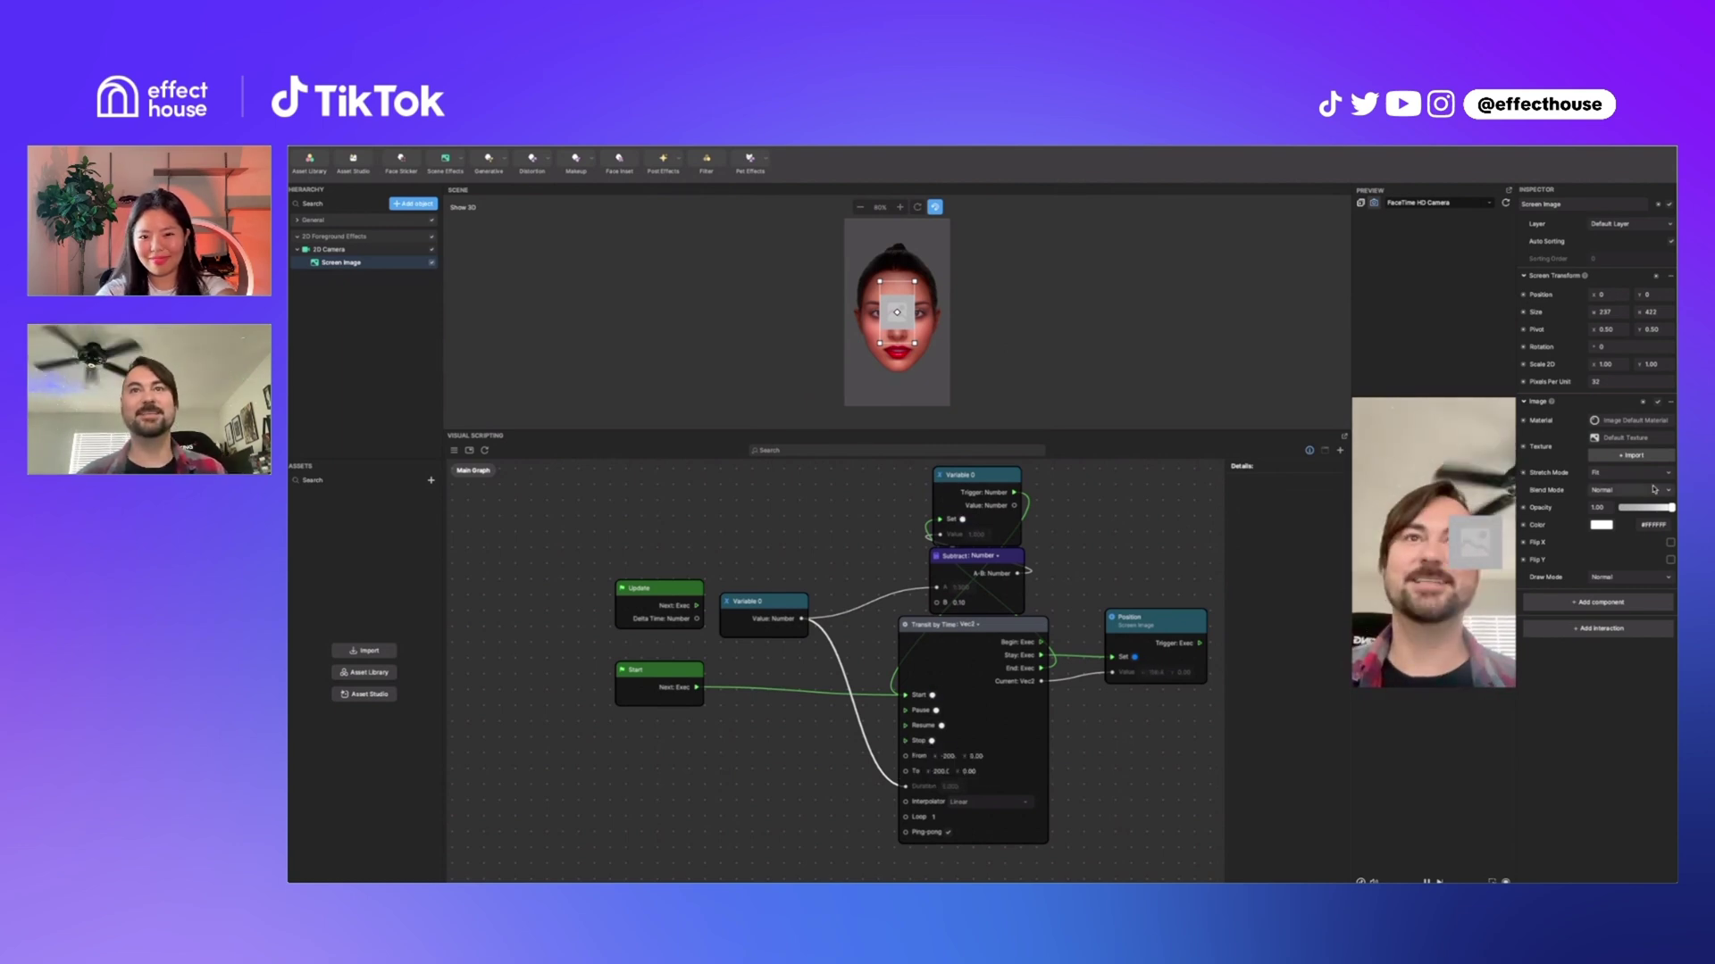
Tint the screen image pinkish red.
left_click(1601, 525)
left_click_drag(357, 711, 374, 686)
left_click(376, 699)
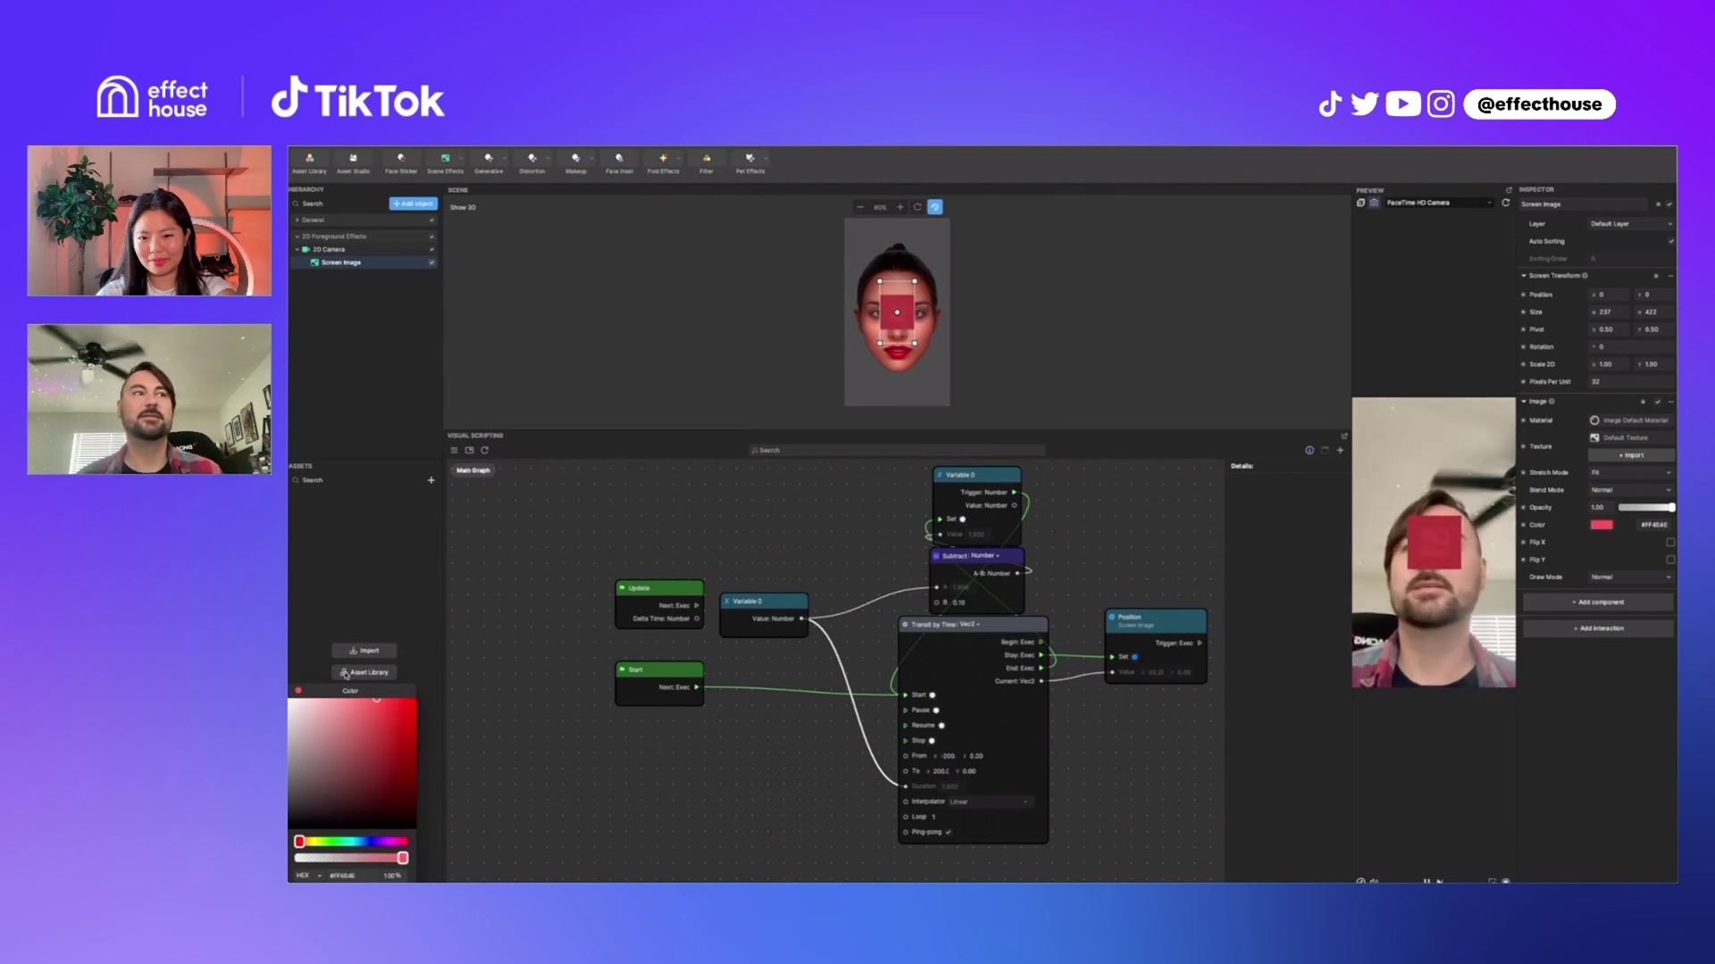
left_click(299, 692)
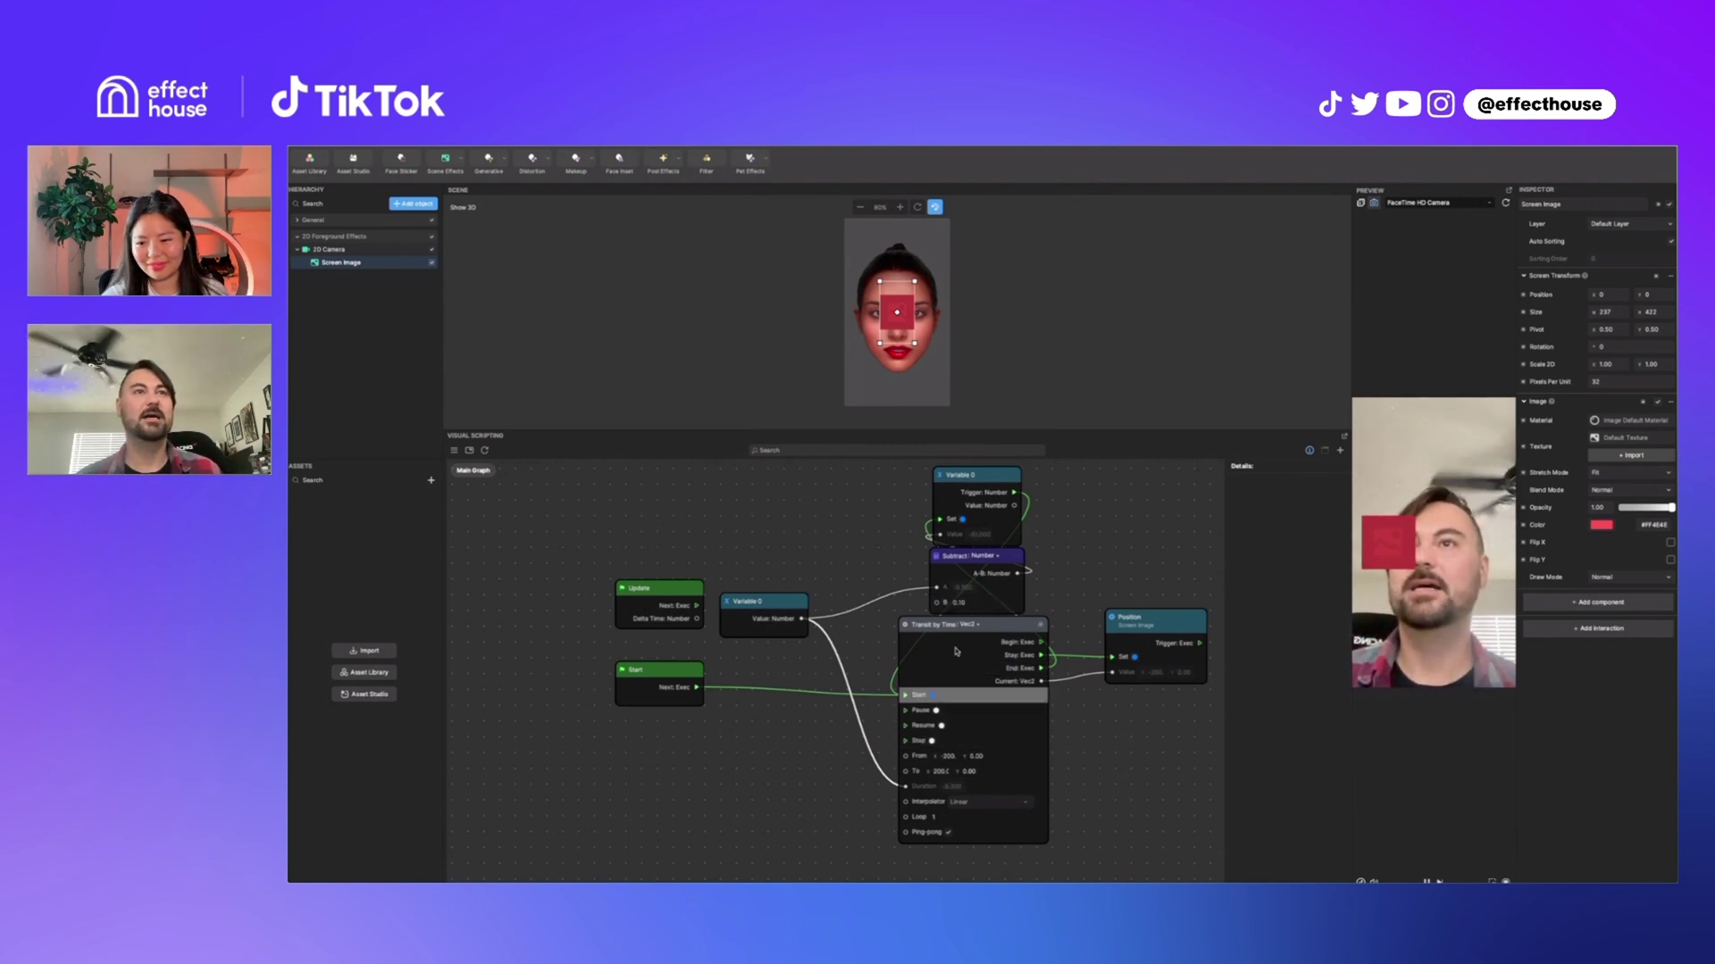
Add an If node and a Greater Than node to the graph beside the variable's set node.
right_click(819, 523)
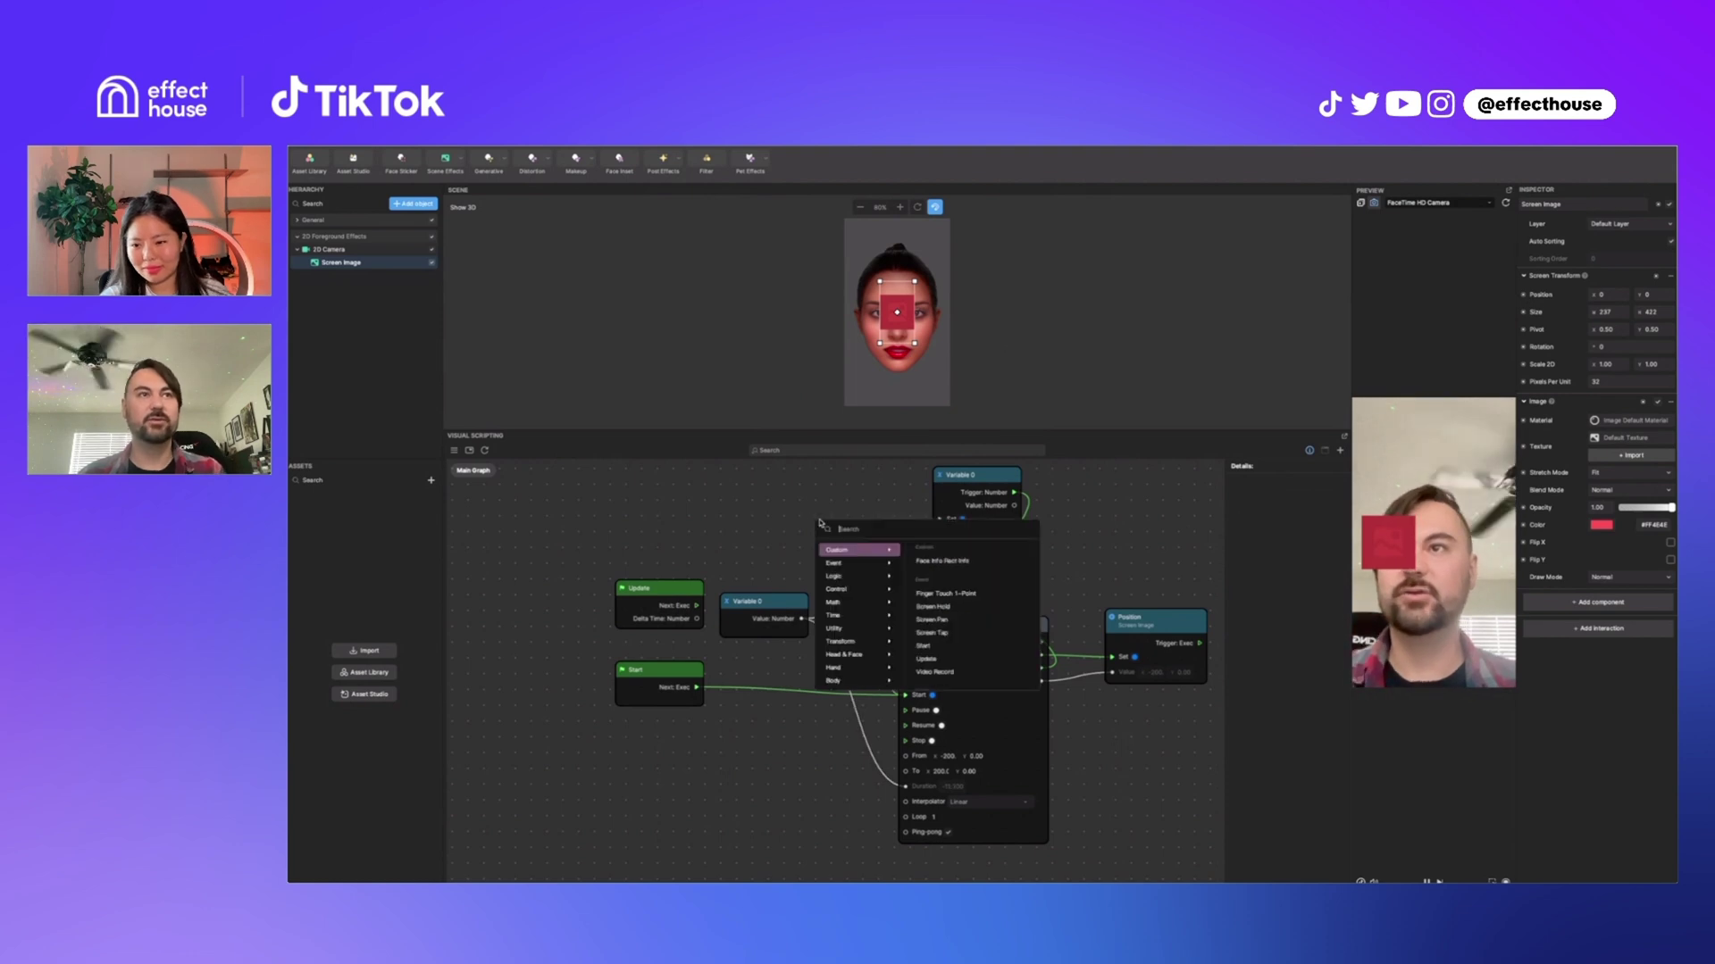
type("if")
key("Return")
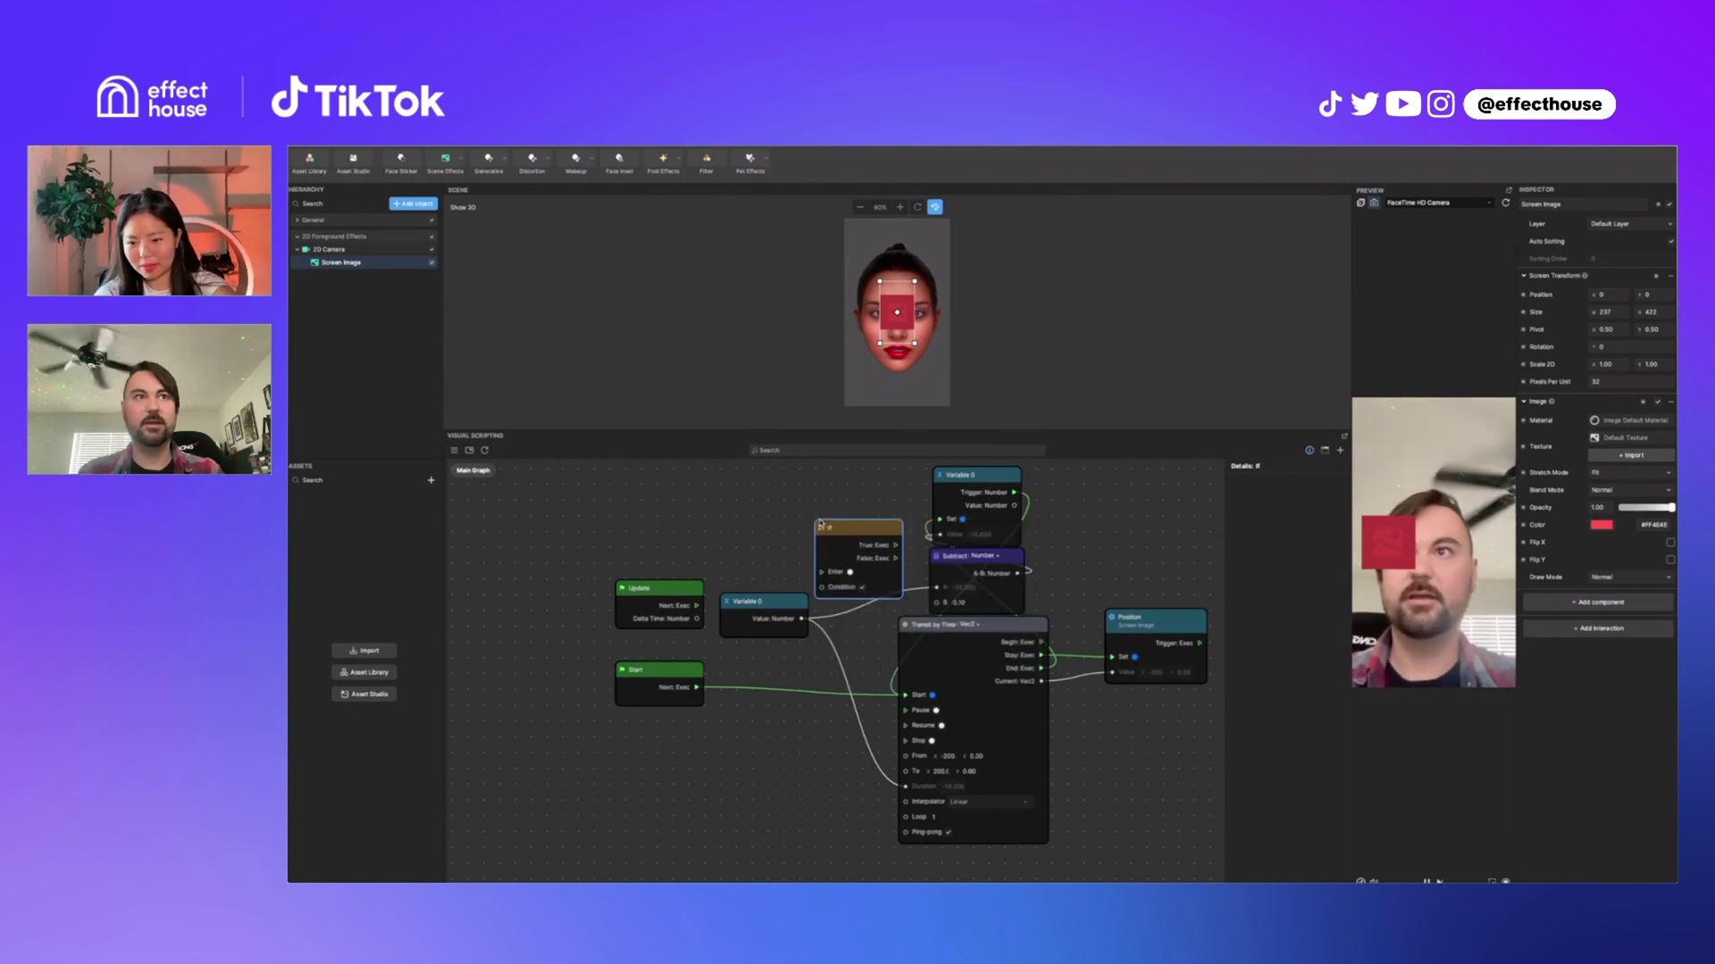
right_click(748, 506)
type("great")
key("Return")
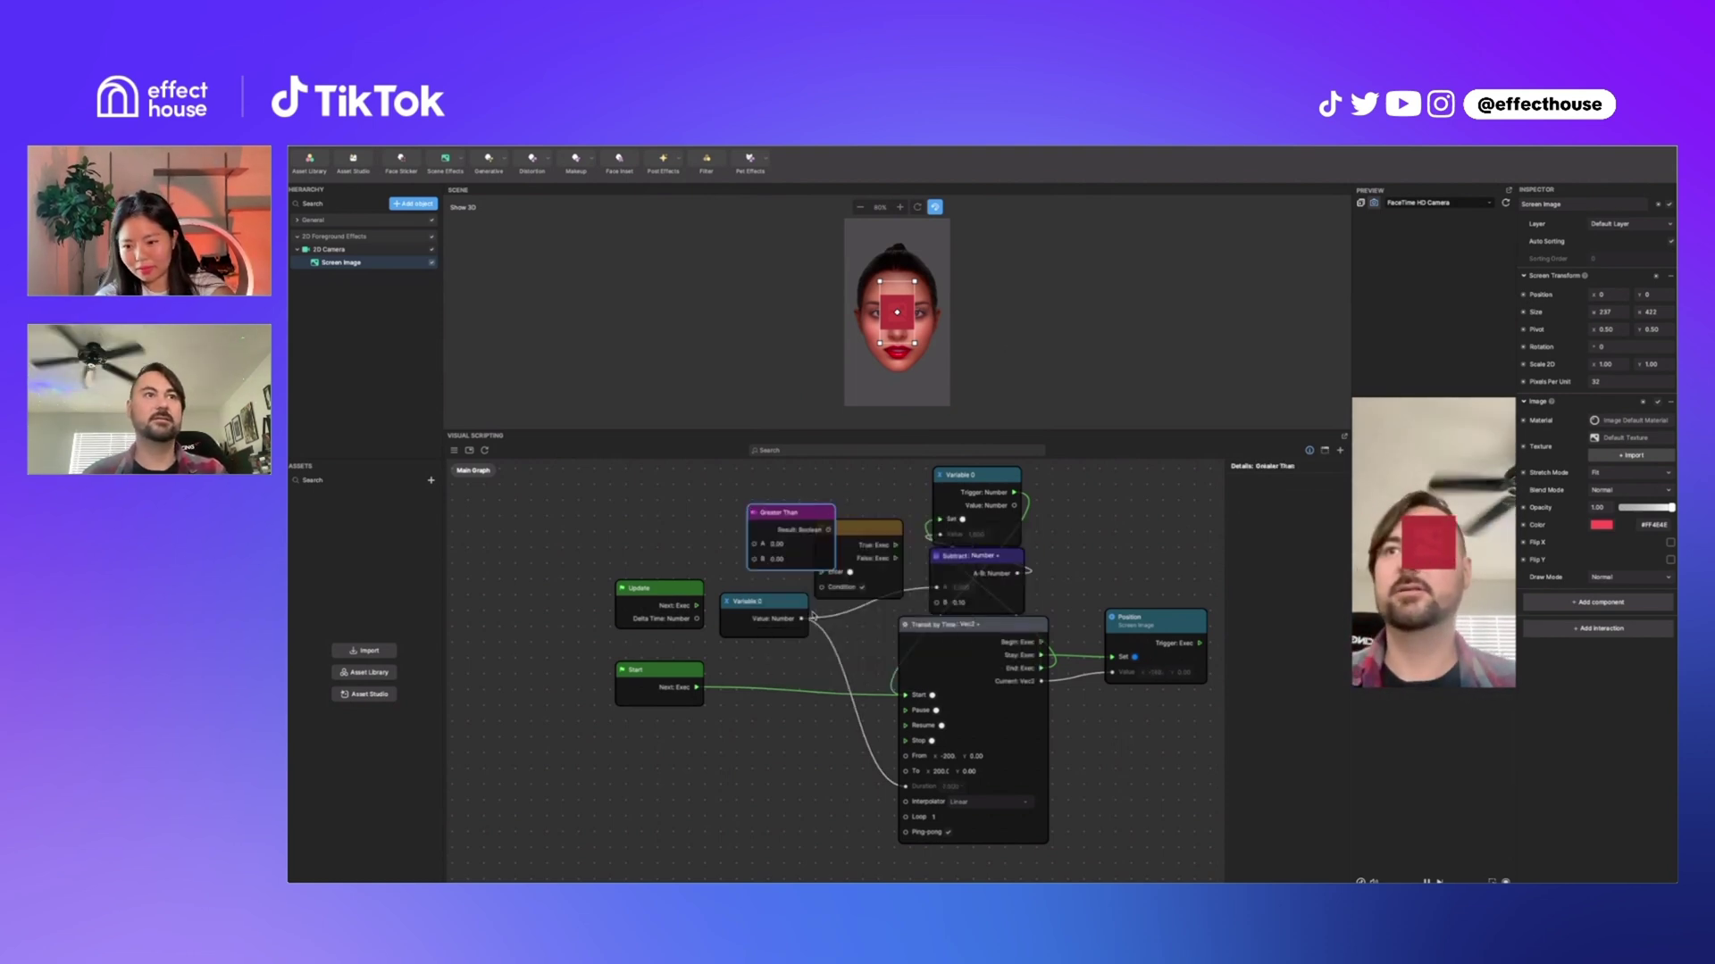
Connect the variable's value to input A of Greater Than and its result to the If node's Condition.
left_click_drag(801, 618, 754, 544)
left_click(760, 602)
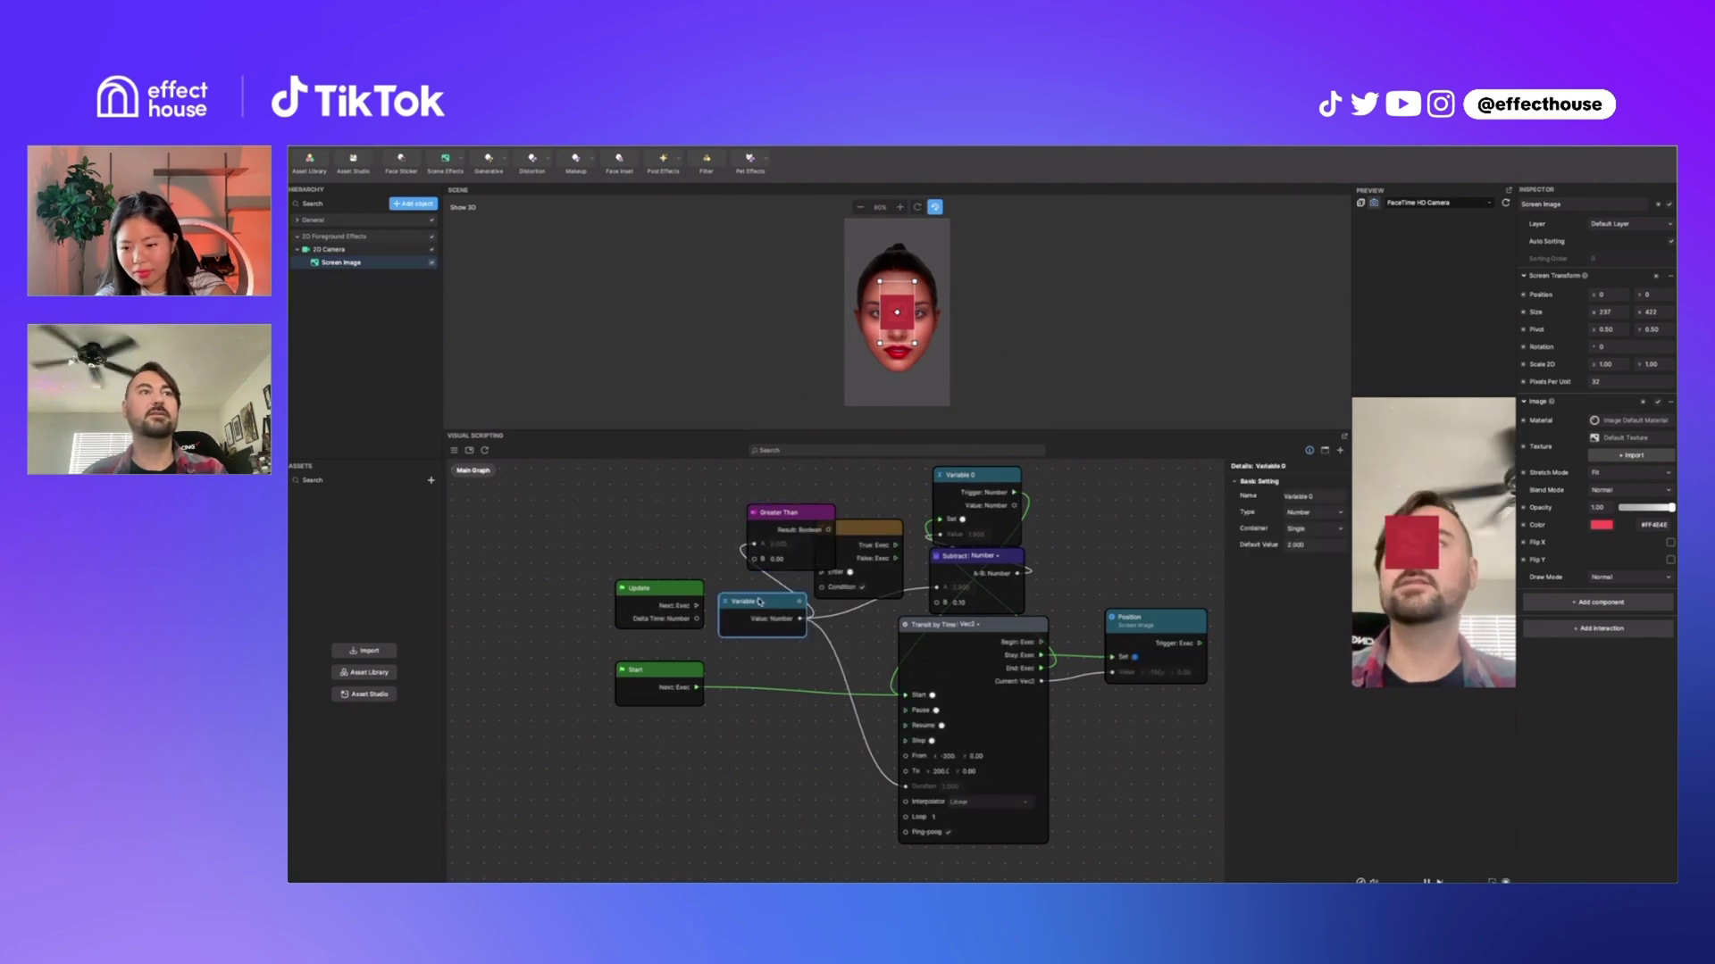
left_click_drag(760, 602, 661, 621)
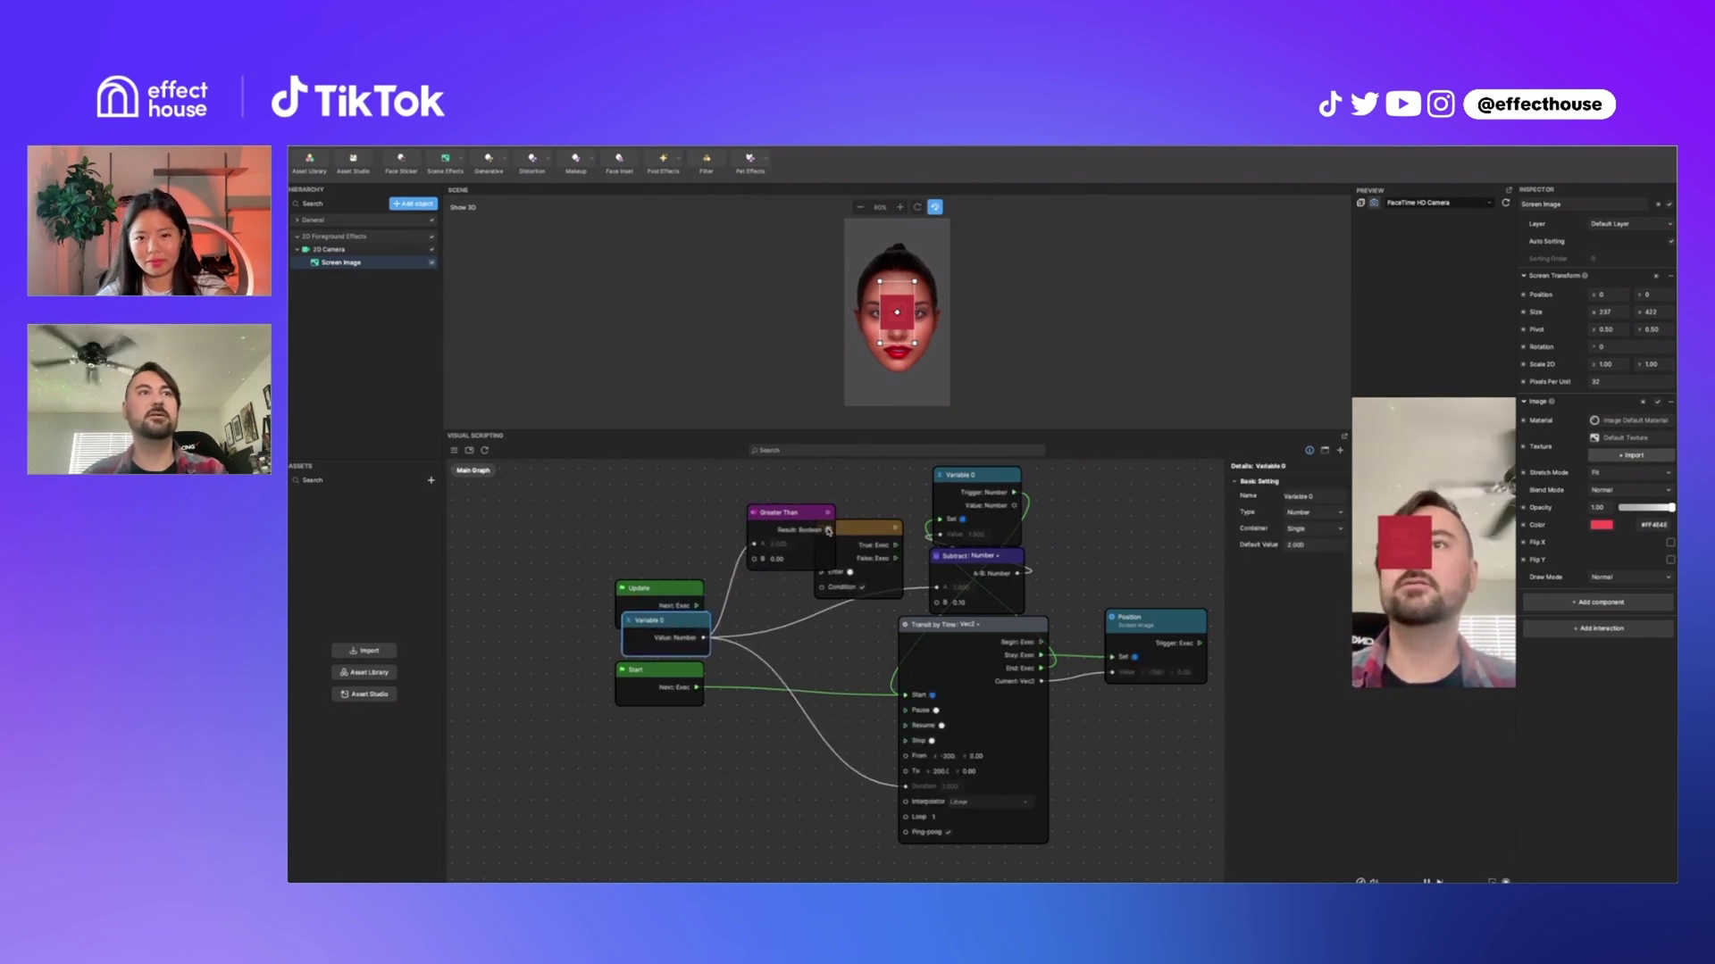
left_click_drag(828, 531, 822, 586)
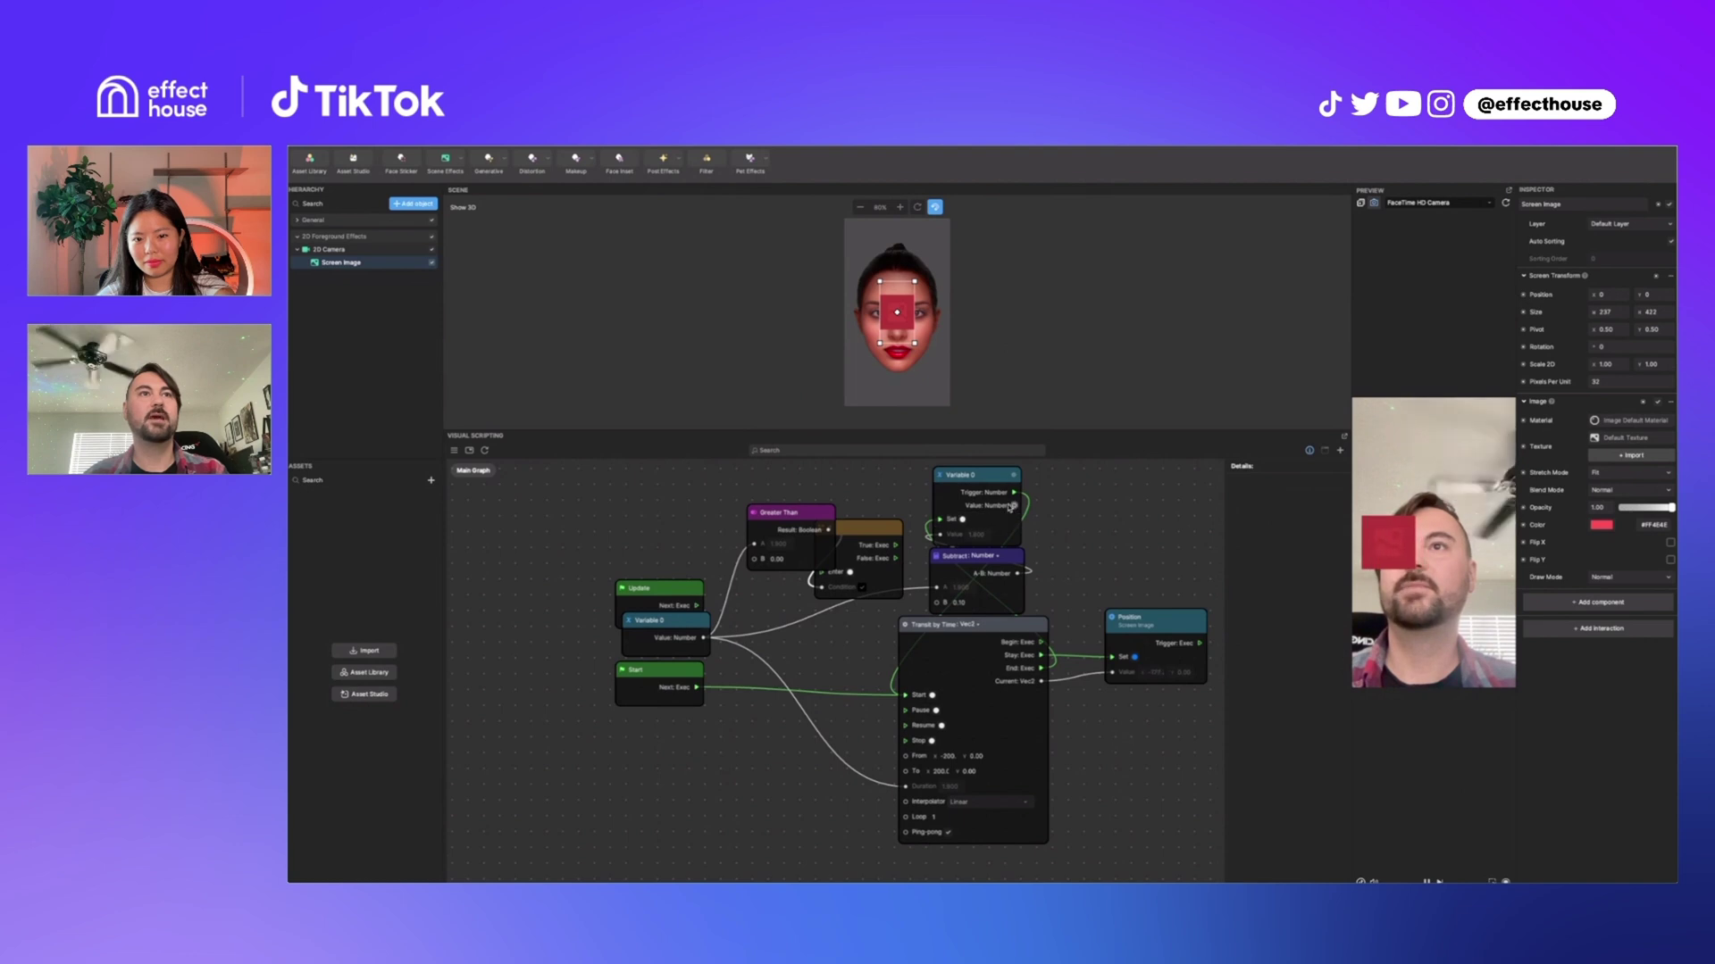
Reroute the transit's restart through the If node's True Exec and spread out the If, Greater Than, Update and variable nodes.
left_click_drag(1013, 493, 905, 695)
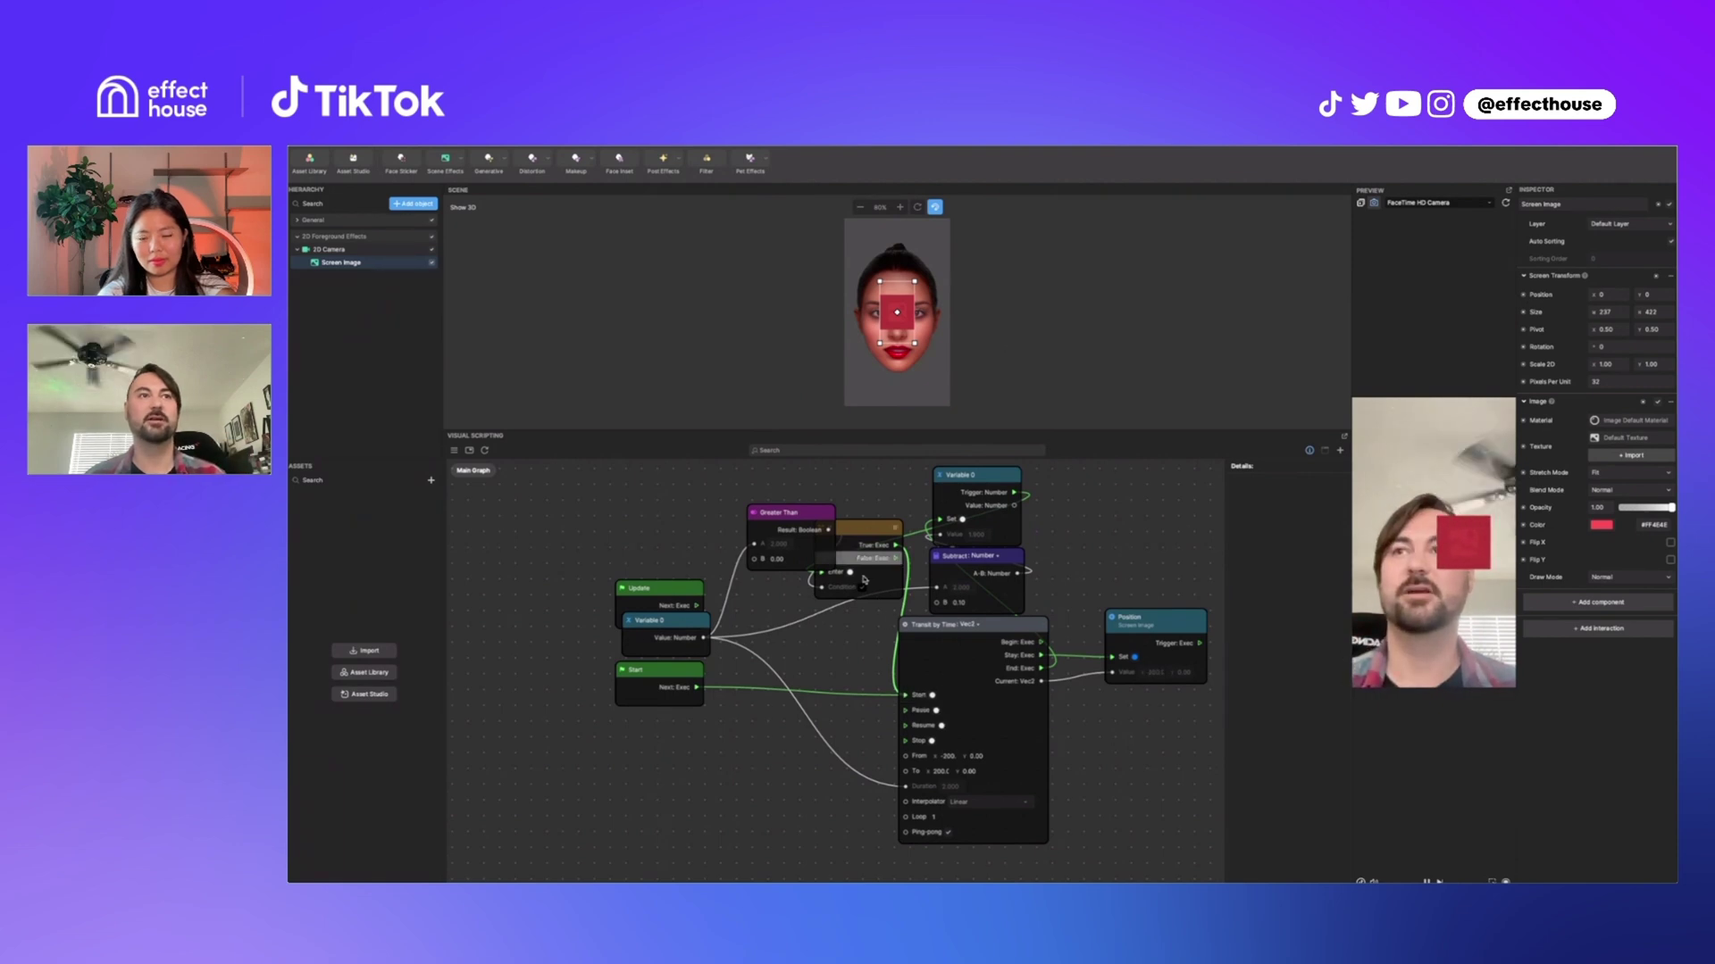
left_click_drag(880, 528, 902, 500)
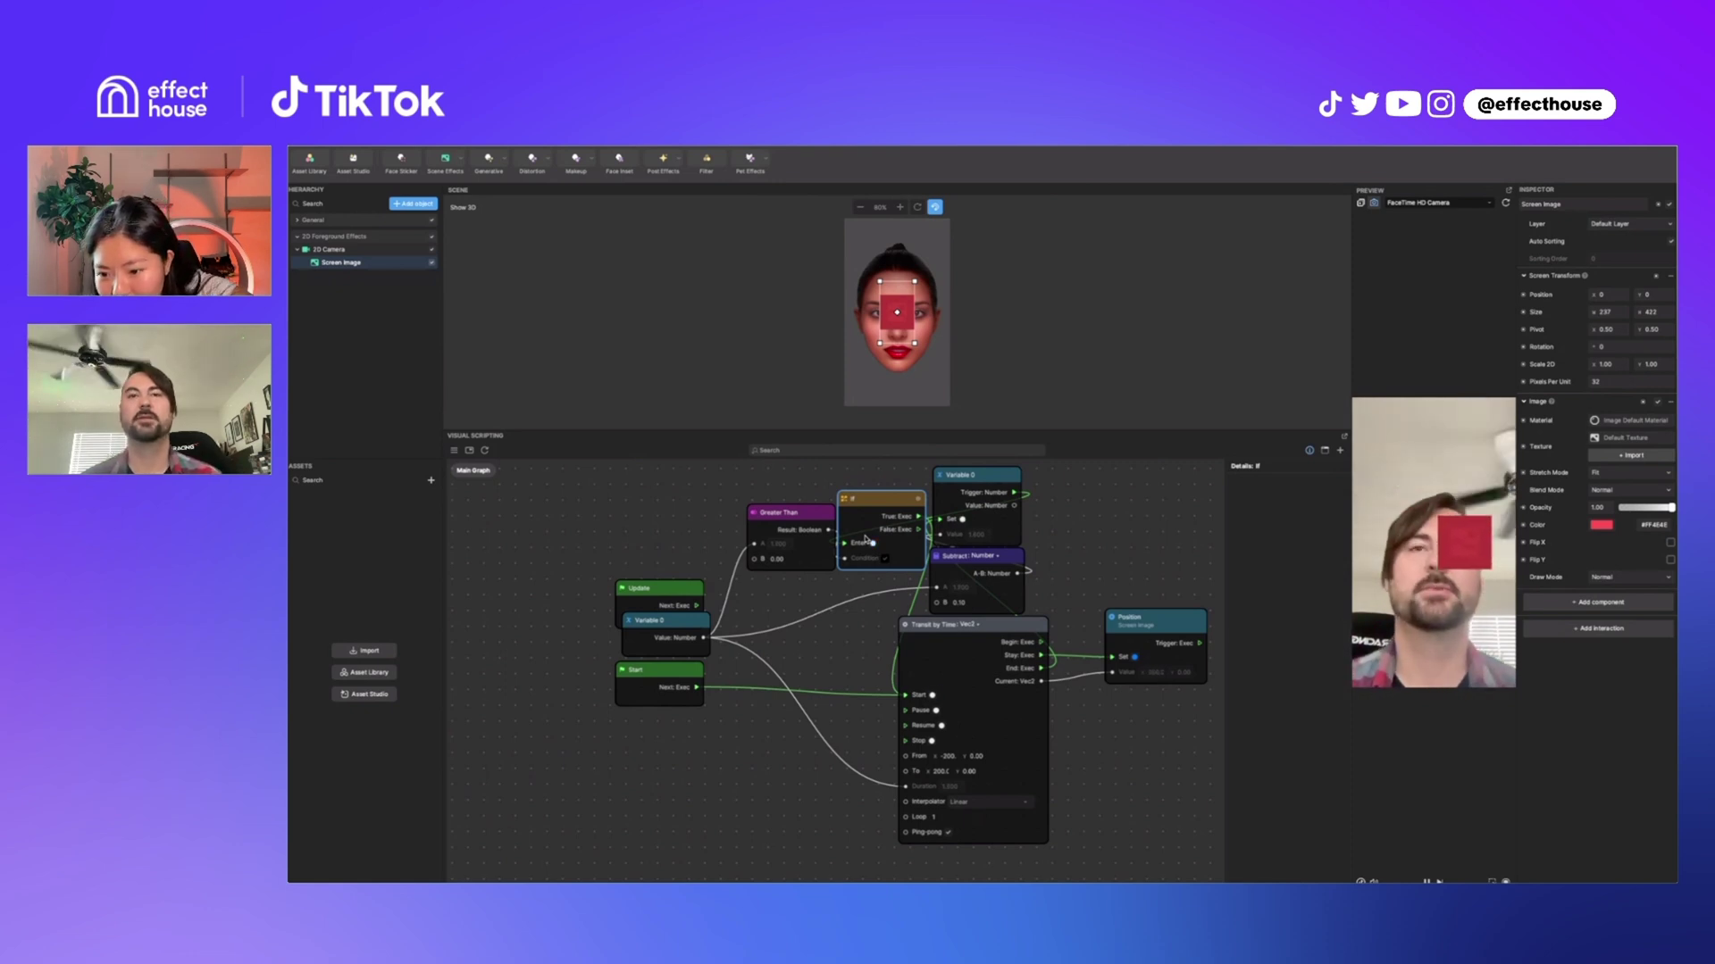
left_click(819, 516, "shift")
left_click_drag(835, 492, 840, 474)
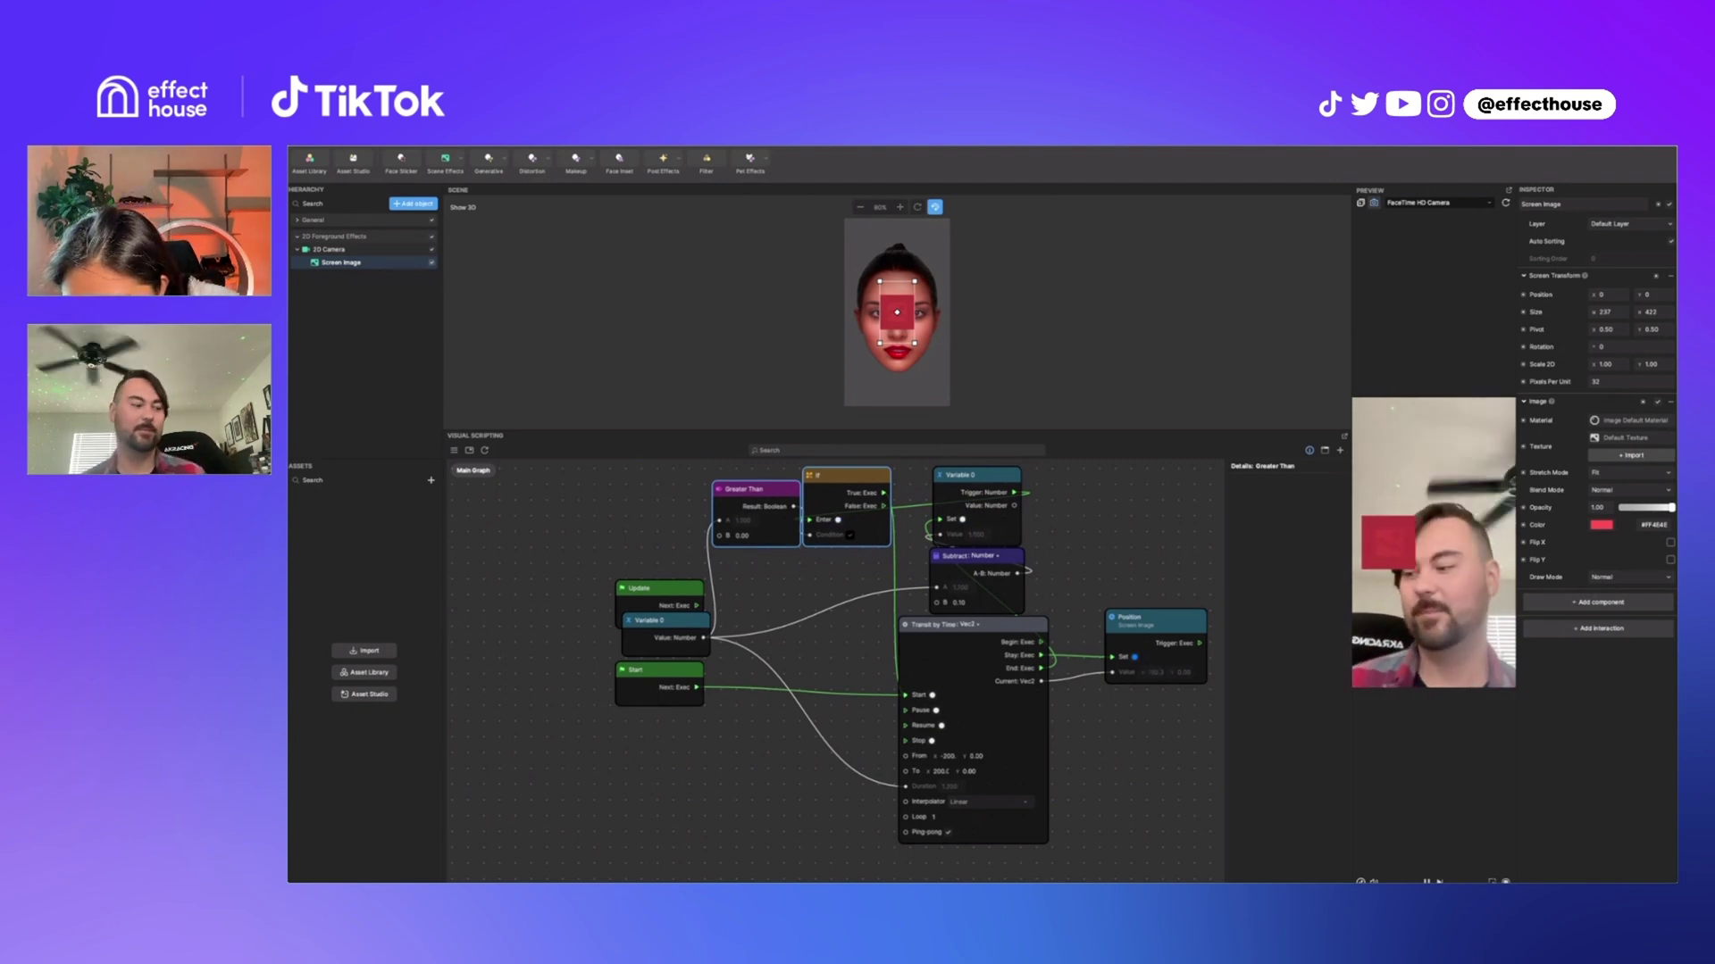
left_click_drag(661, 596, 564, 525)
left_click(694, 629)
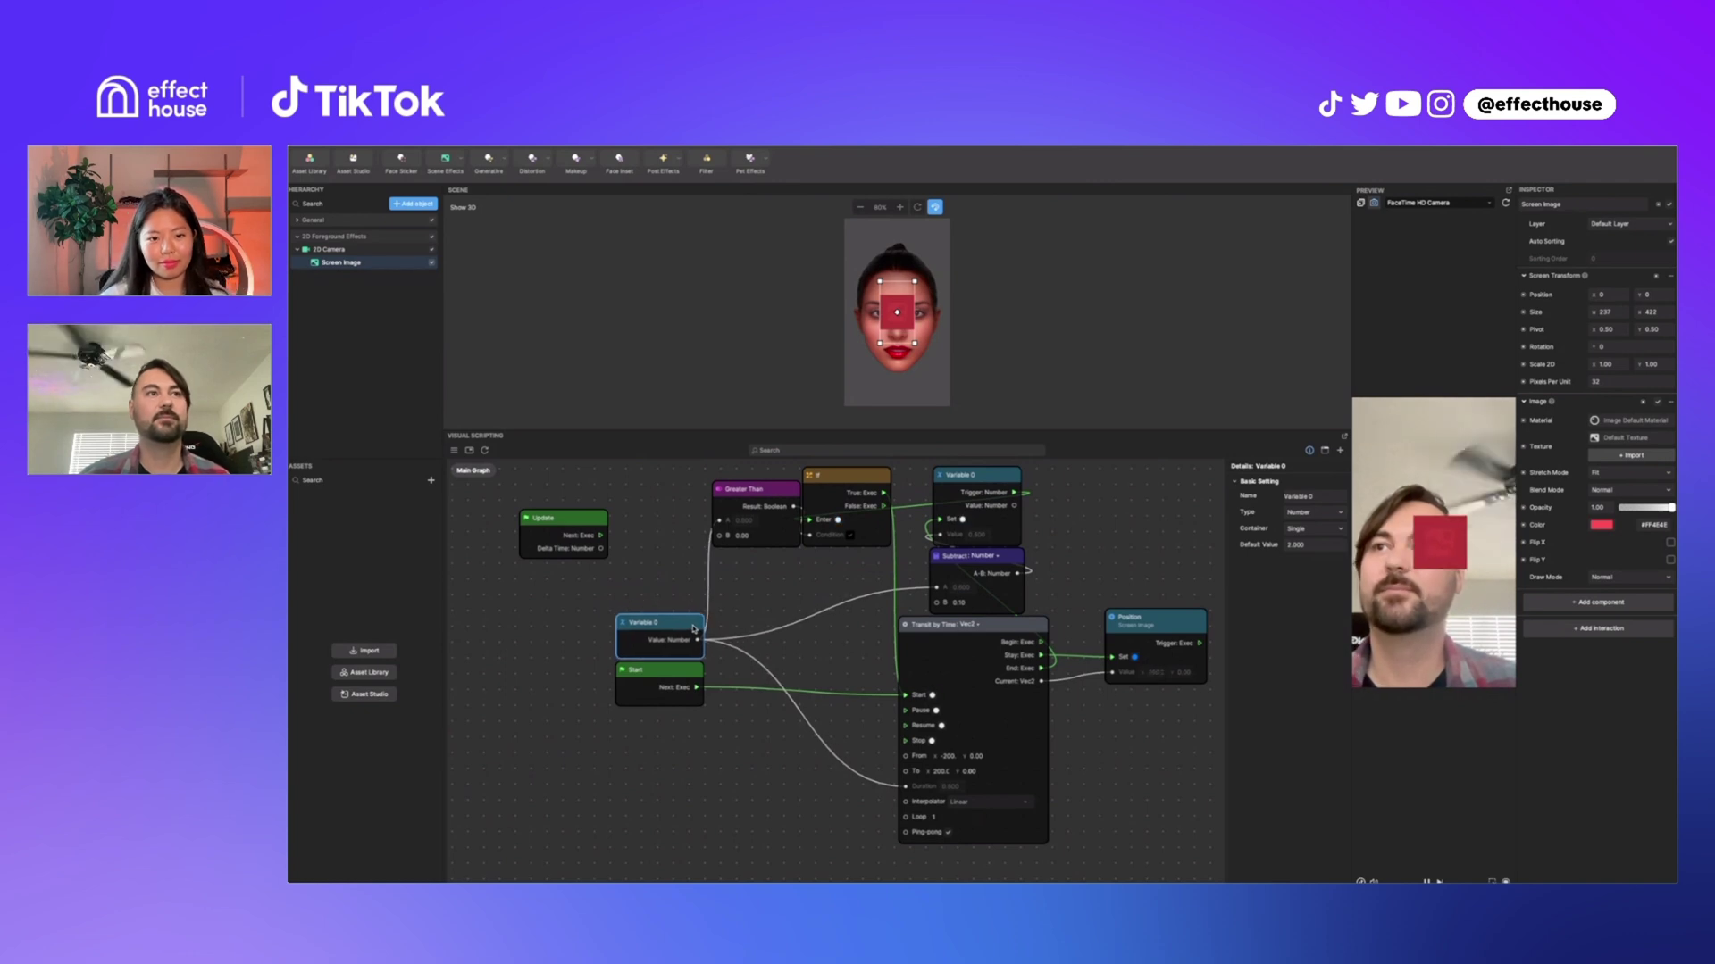